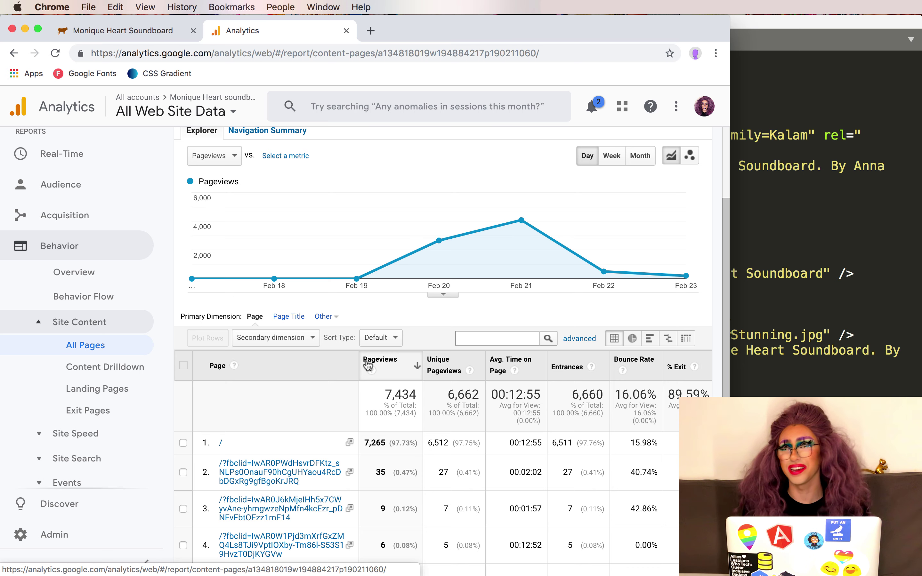
- Open the Behavior > Events Overview report and break Top Events down by Event Label
scroll(73, 495, "down", 5)
left_click(68, 510)
scroll(72, 380, "down", 3)
left_click(73, 375)
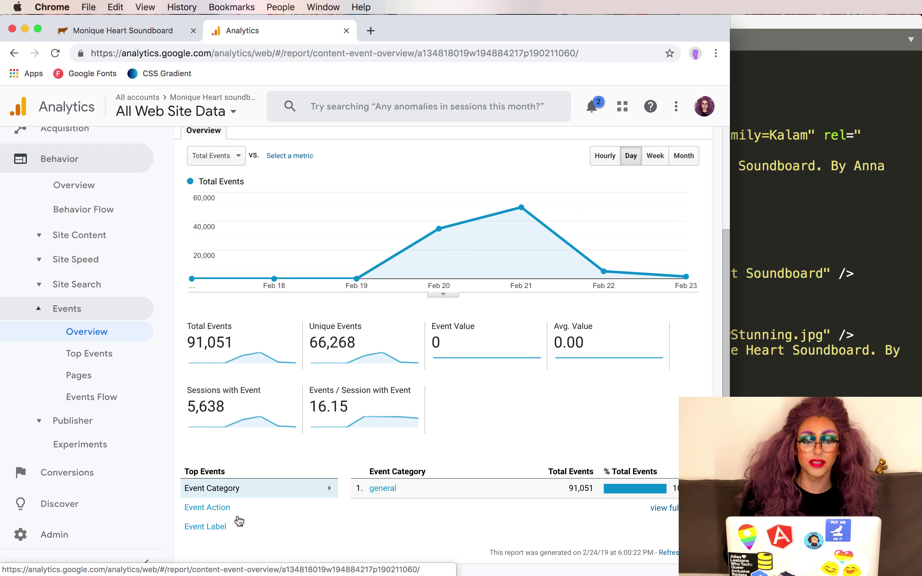
left_click(239, 522)
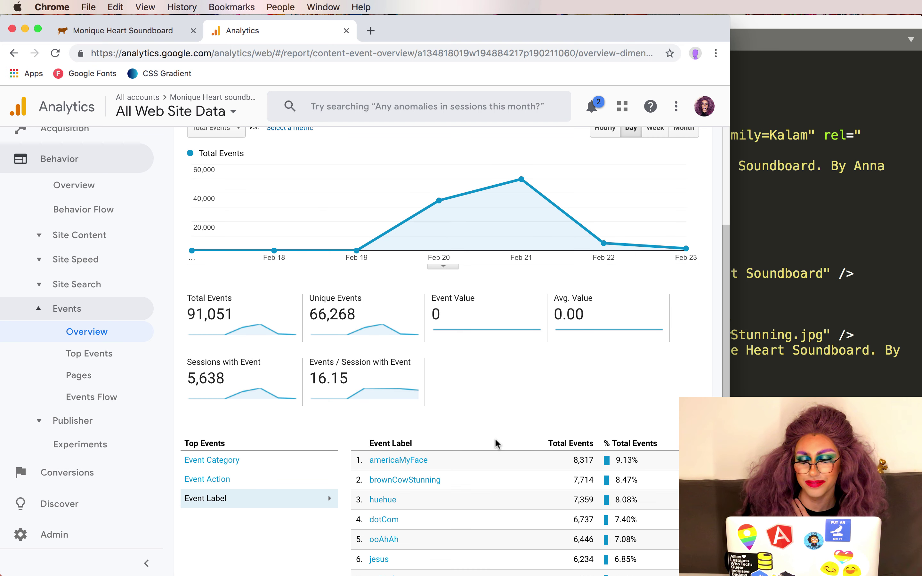
scroll(495, 439, "down", 3)
scroll(473, 413, "down", 3)
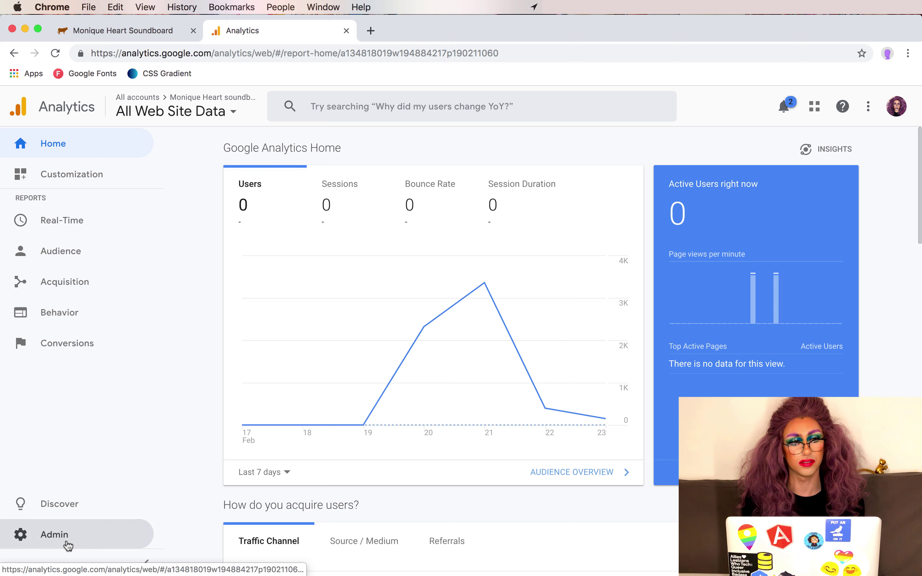
- From Admin, start creating a new Analytics account and enter the account name
left_click(67, 543)
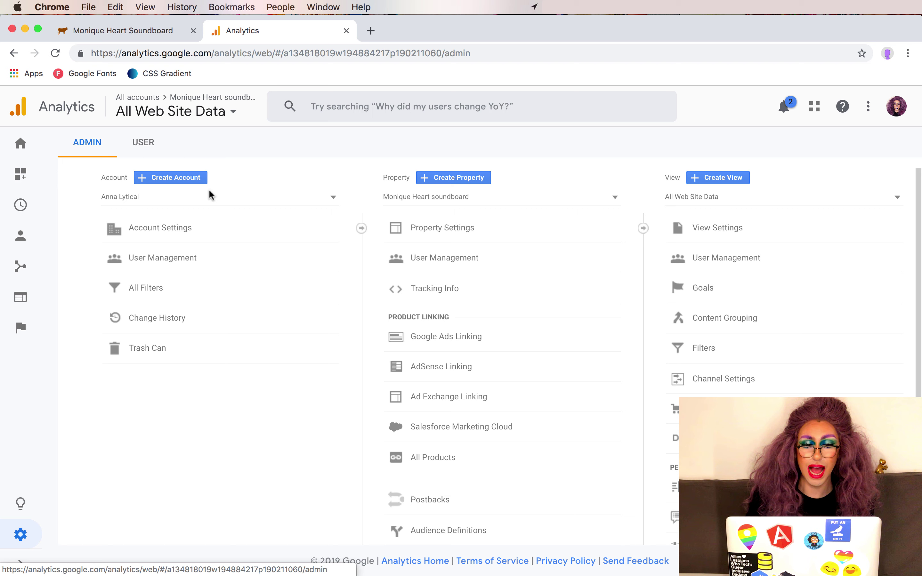
left_click(181, 176)
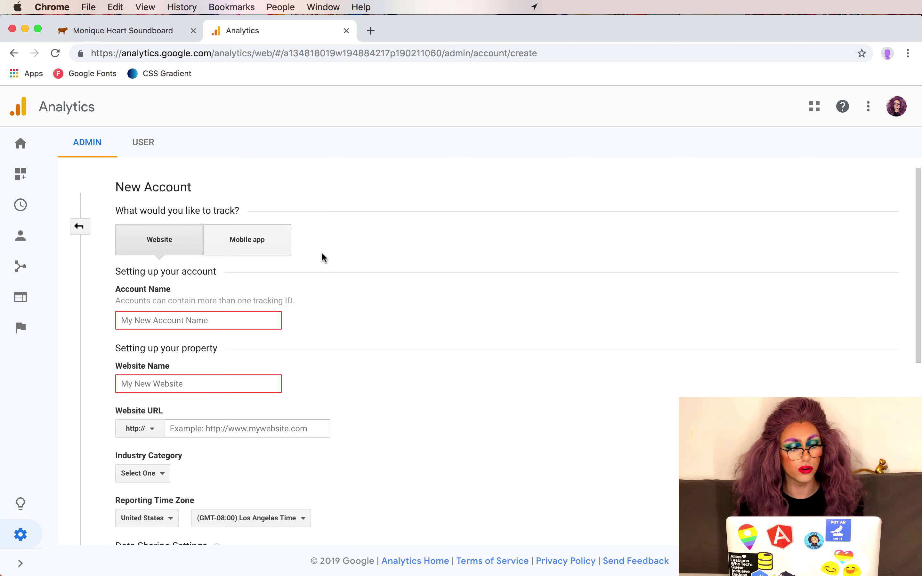
scroll(324, 258, "down", 1)
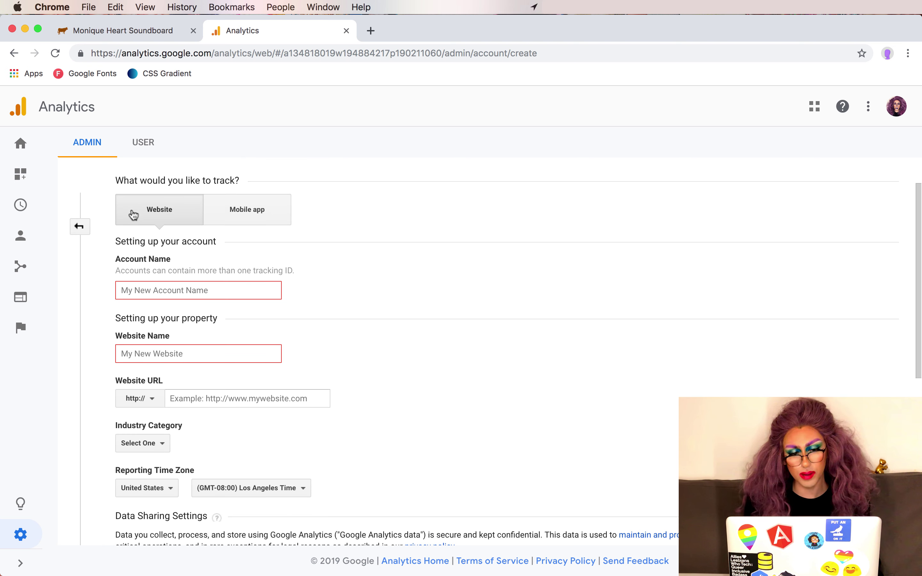
left_click(162, 283)
type("Anna")
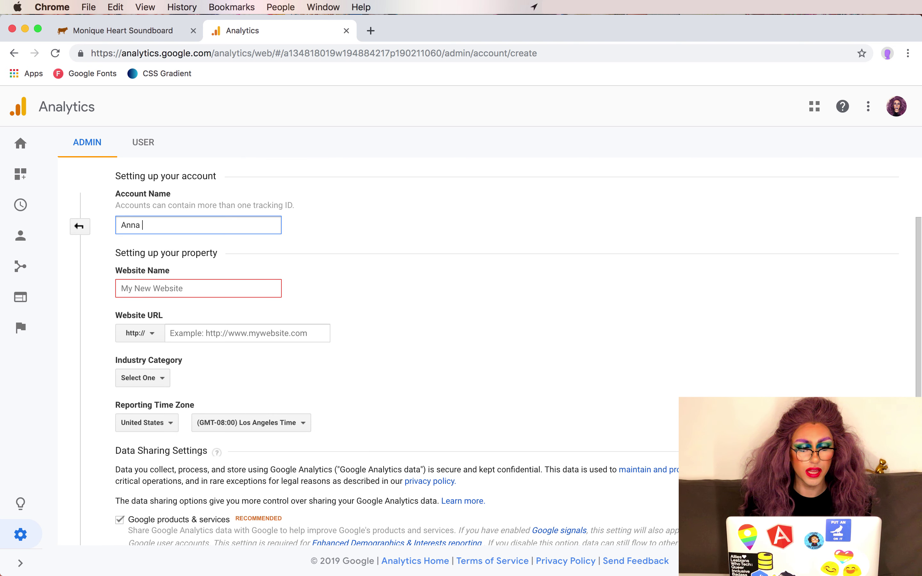
type(" Lytical")
- Enter website name 'Monique Heart Soundboard' and the pasted firebase URL, check Industry Category, then cancel
left_click(198, 288)
type("Mo")
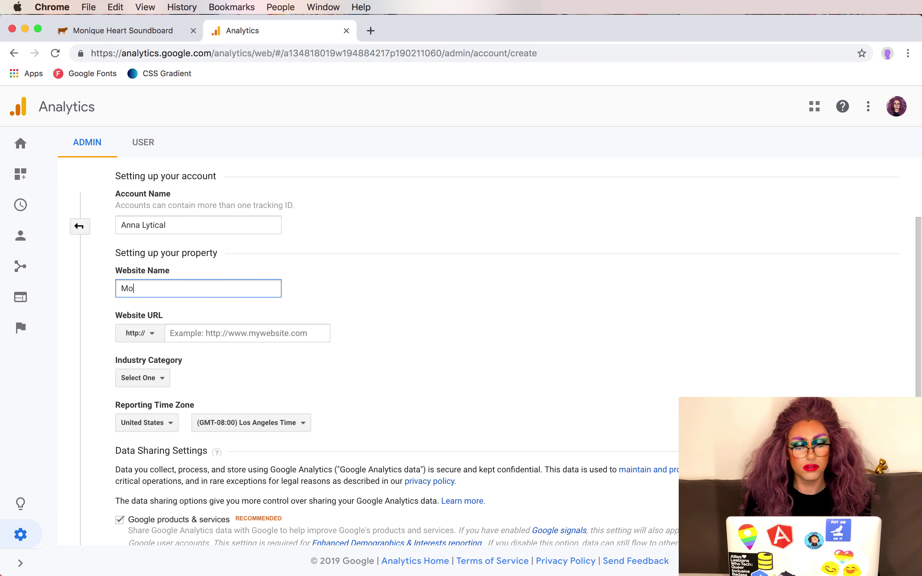
type("nique Heart Soundboard")
key("Tab")
type("https://oo-ah-ah-sensation.firebaseapp.com")
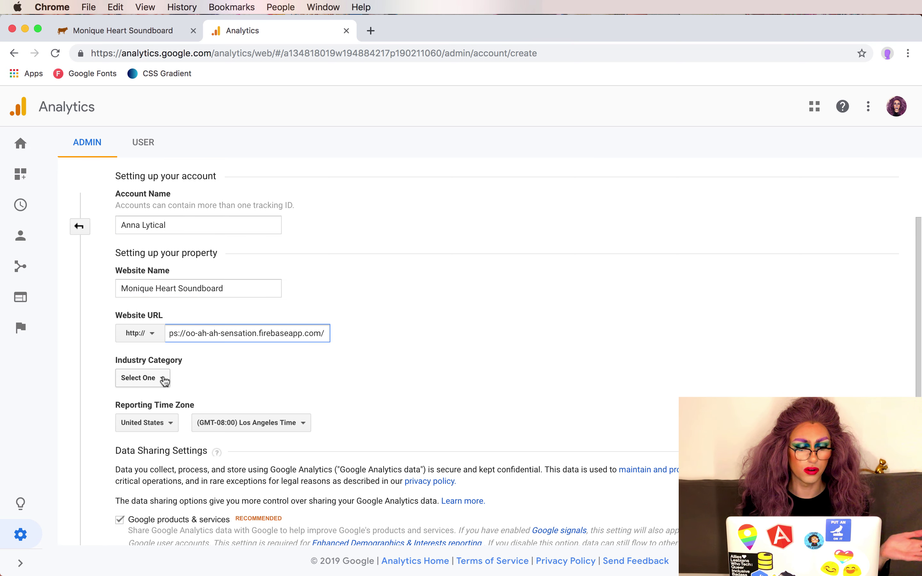
left_click(160, 380)
left_click(354, 385)
scroll(354, 386, "down", 5)
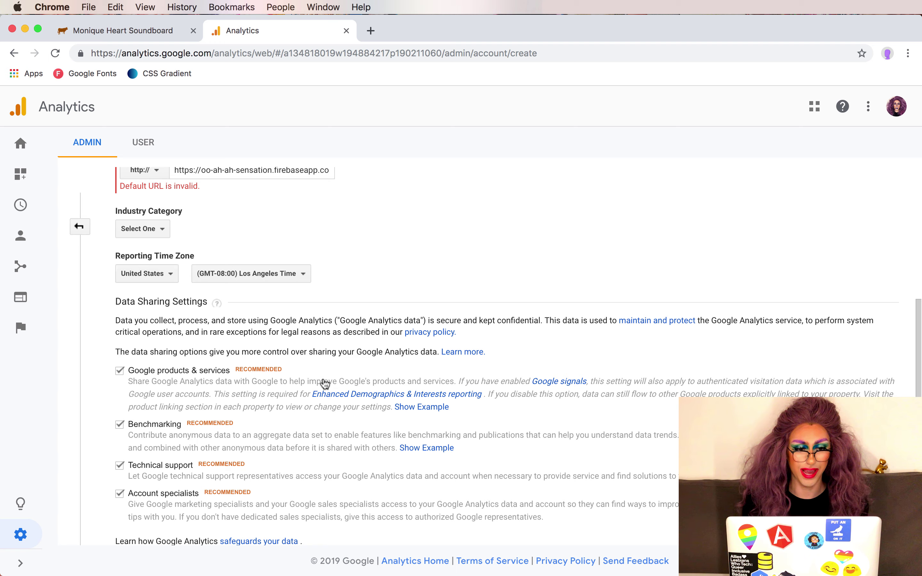
scroll(325, 383, "down", 5)
left_click(213, 508)
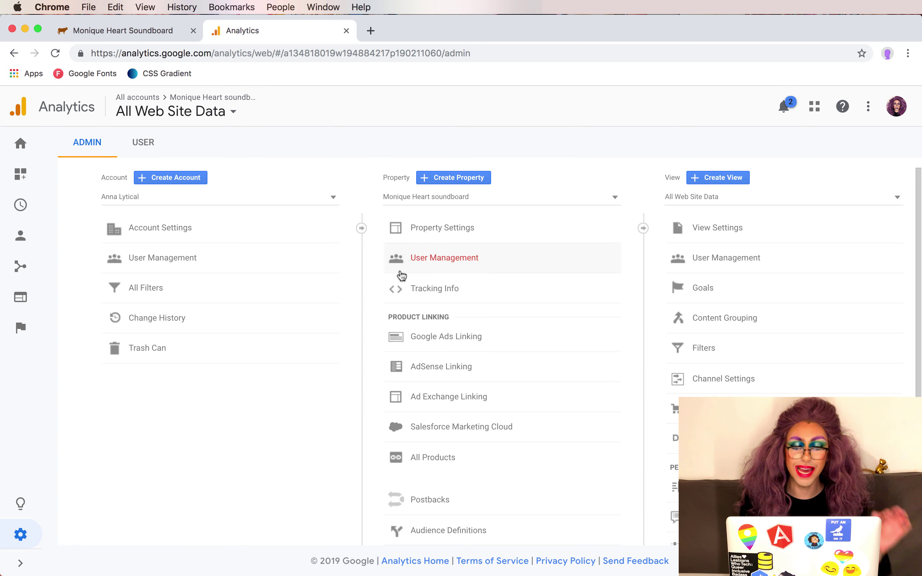
- Open the property's Tracking Info > Tracking Code page and select the gtag.js snippet
left_click(438, 289)
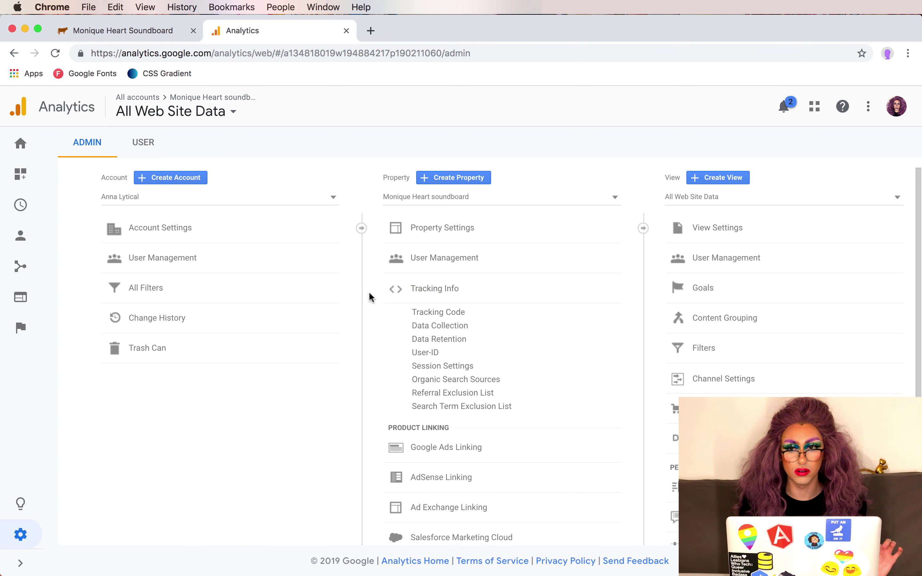
left_click(452, 313)
left_click(392, 357)
key("super+c")
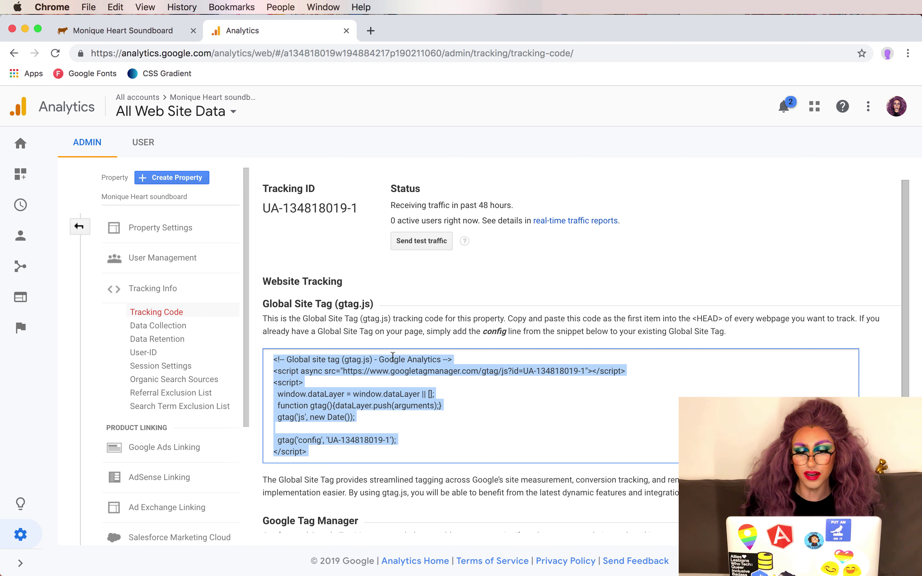
scroll(393, 356, "down", 2)
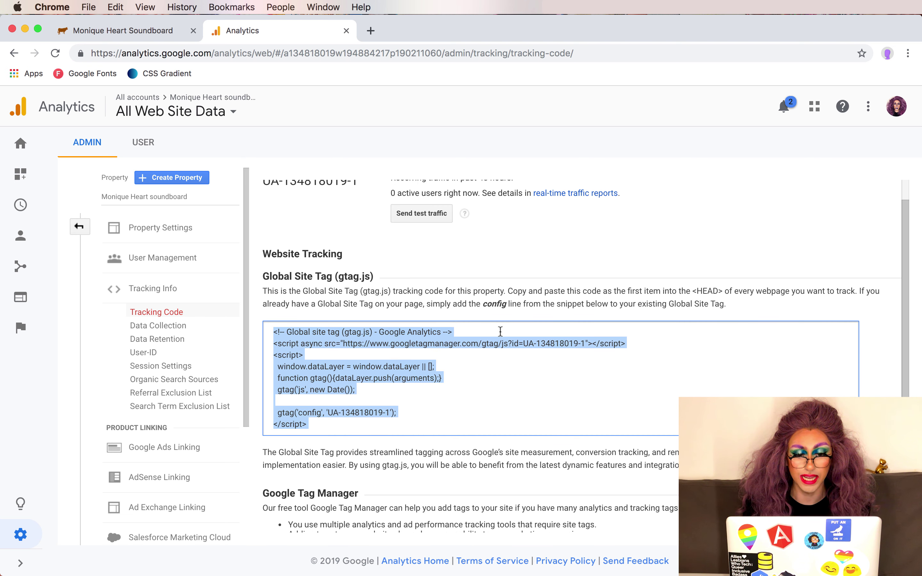
- Paste the gtag.js snippet on a new line after <head> in index.html, indent it, and save
key("super+Tab")
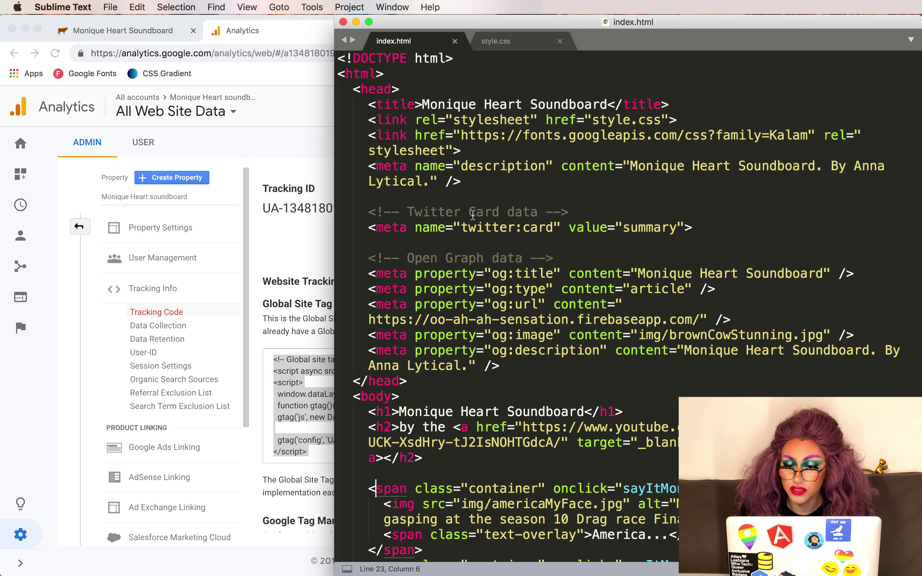
key("Return")
key("super+v")
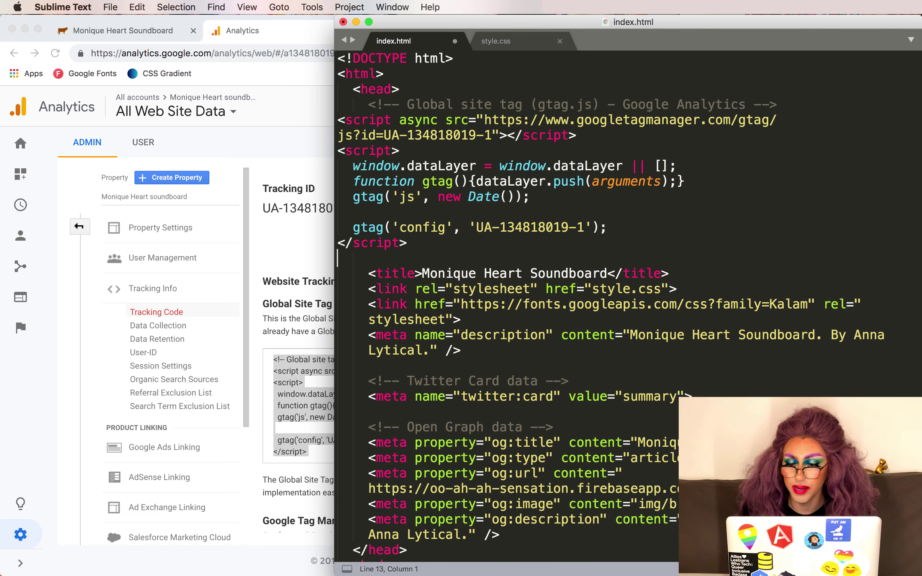
left_click_drag(422, 237, 337, 120)
key("Tab")
key("Tab")
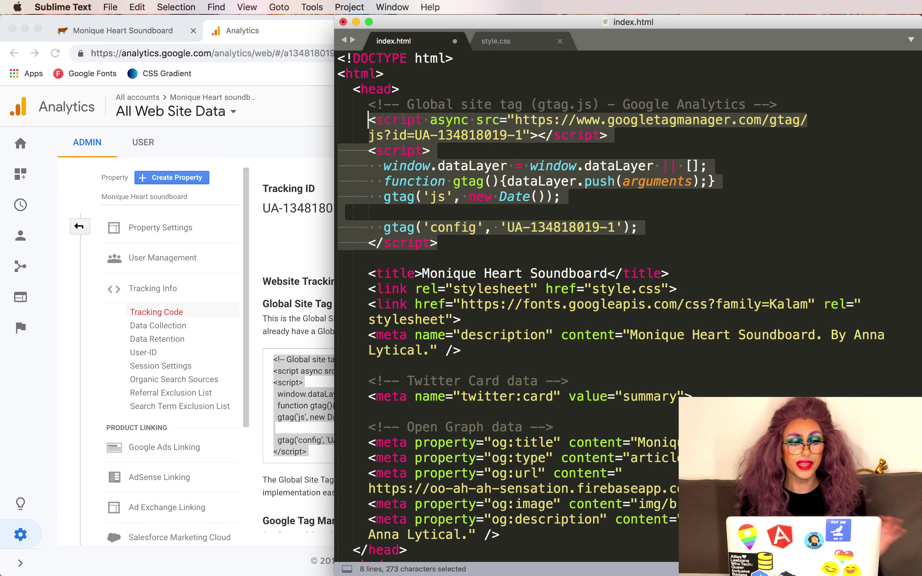
key("super+s")
- Back in Chrome, open Behavior > Site Content > All Pages and scroll through the pageview table
key("super+Tab")
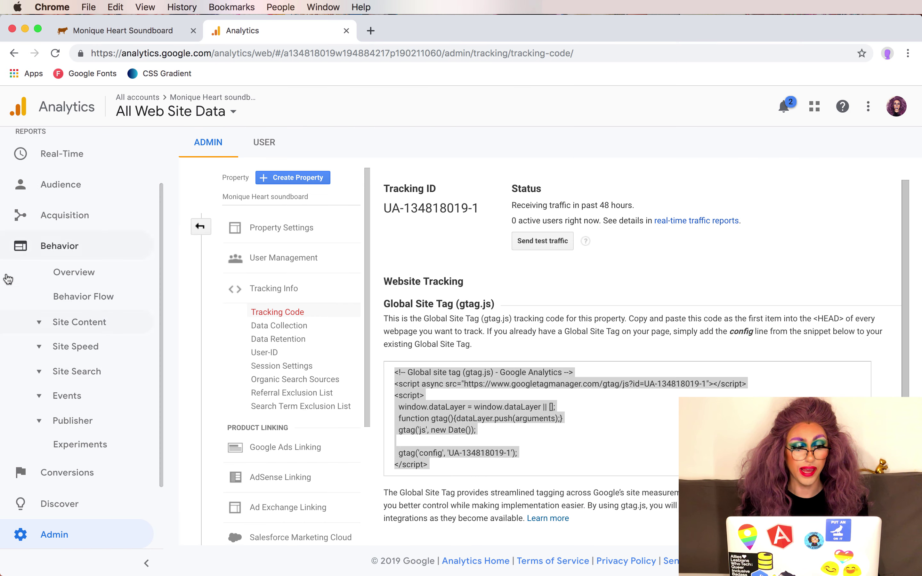
left_click(72, 321)
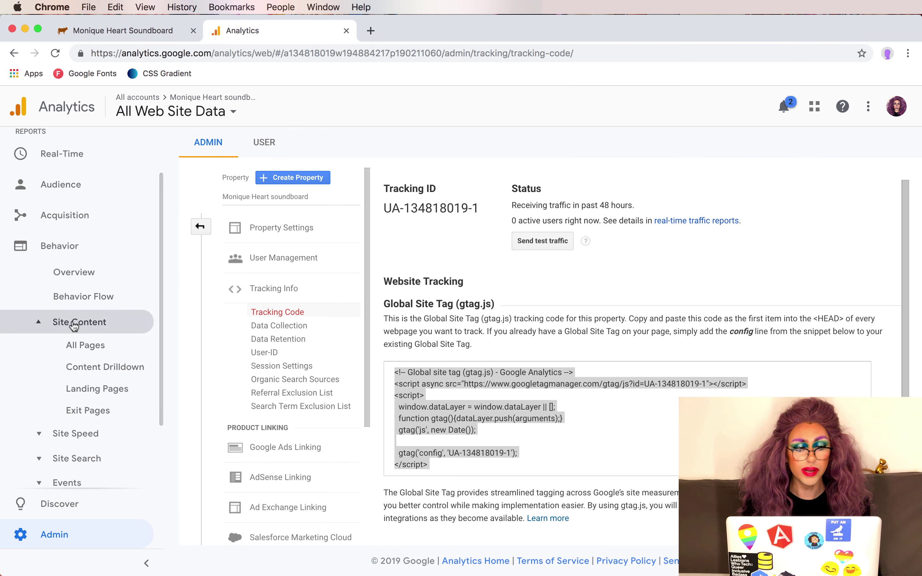
left_click(84, 352)
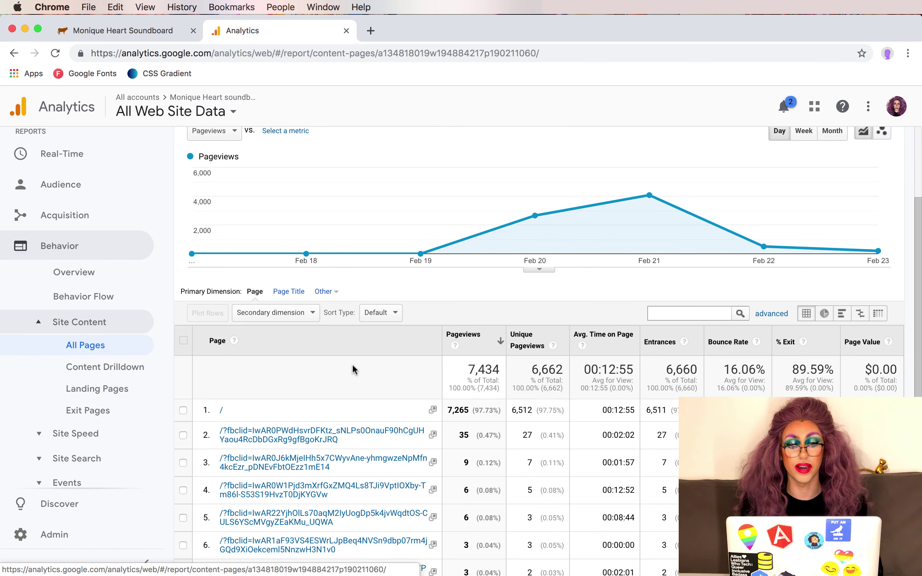
scroll(324, 400, "down", 5)
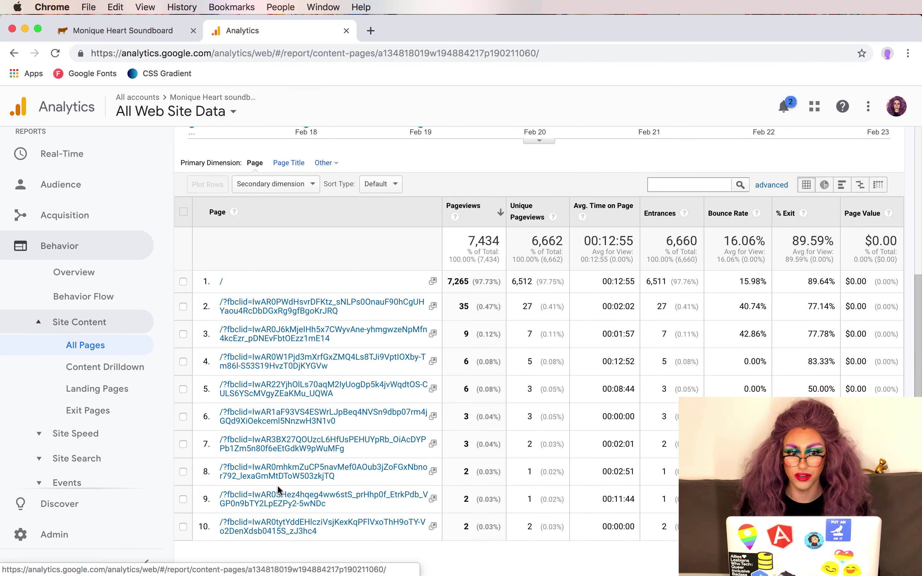
scroll(286, 548, "down", 2)
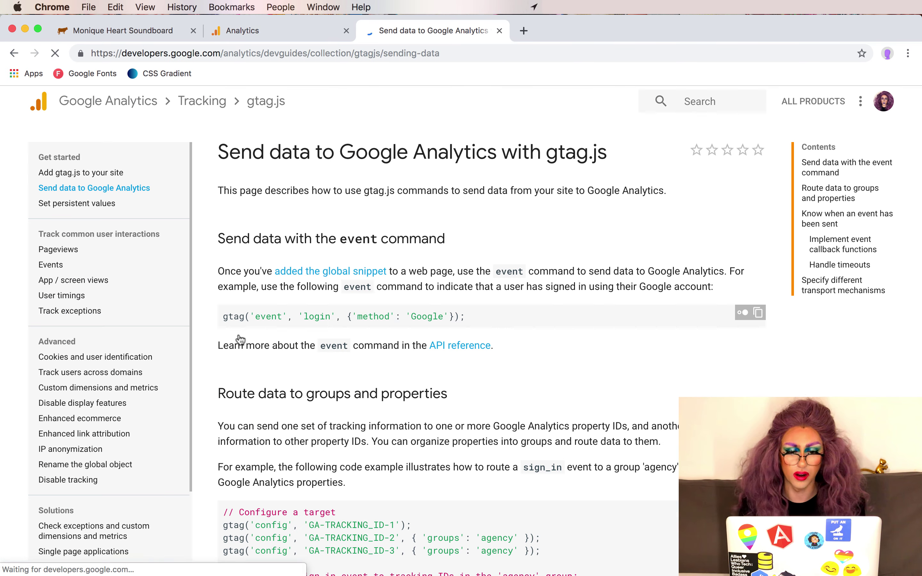
- Read the gtag.js event command documentation, glancing at the Analytics report, then return to index.html
scroll(241, 340, "down", 5)
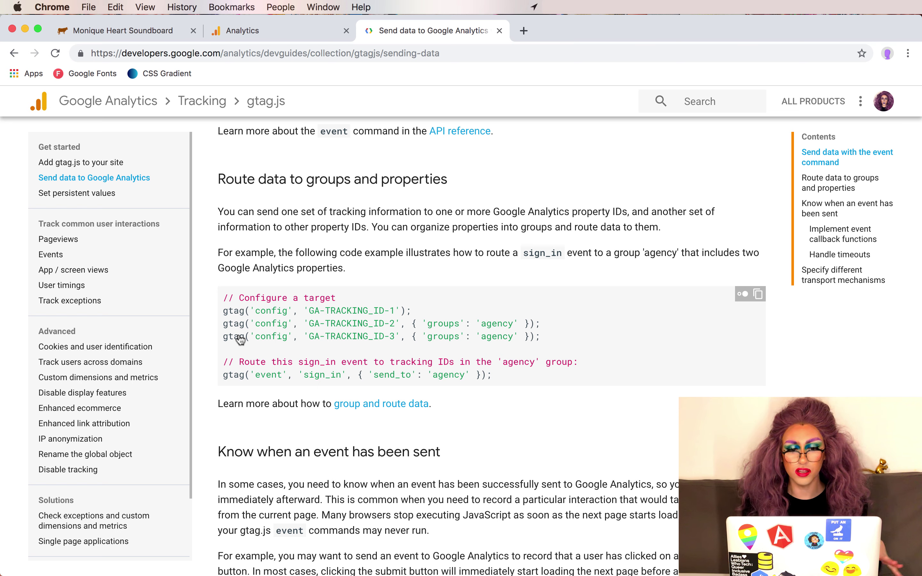
scroll(240, 340, "up", 5)
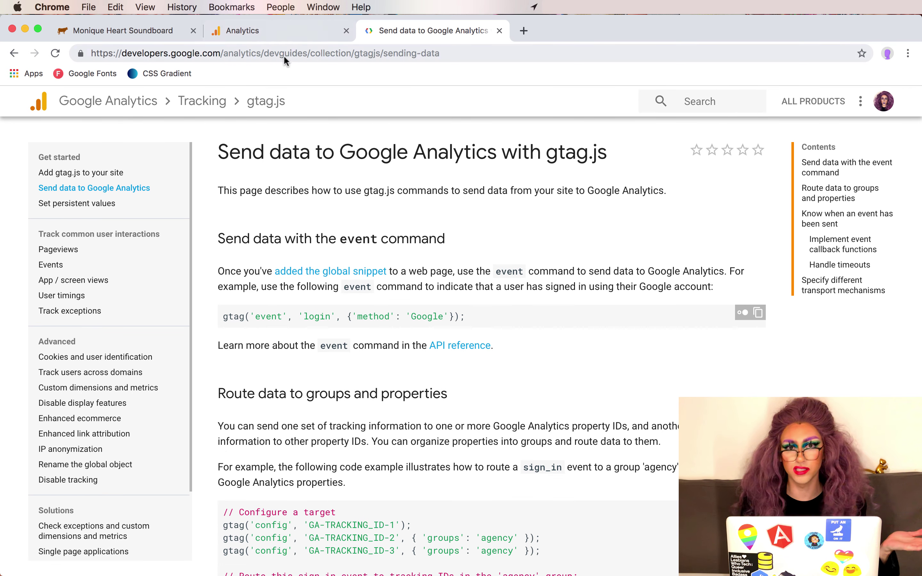
left_click(281, 38)
key("ctrl+Tab")
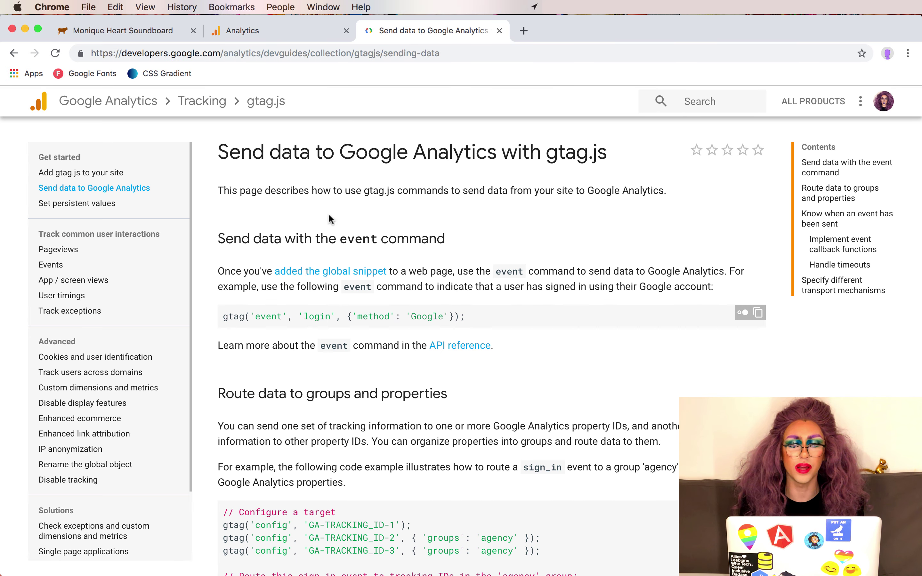
scroll(411, 314, "down", 5)
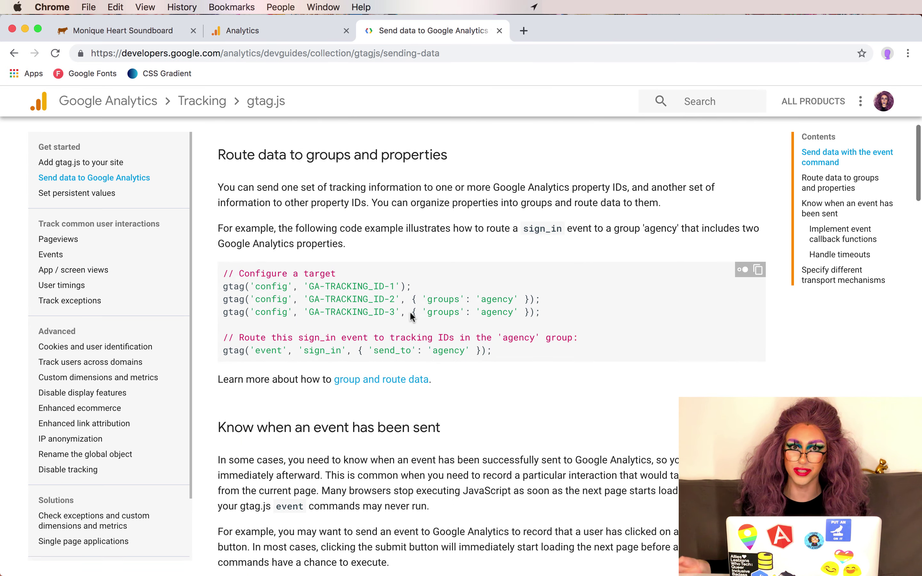
scroll(410, 311, "down", 4)
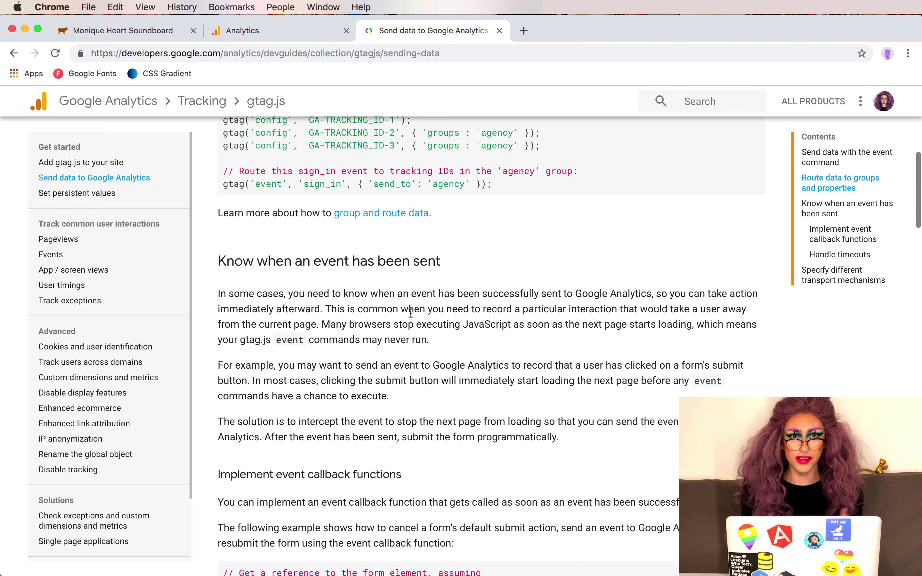
scroll(410, 312, "down", 4)
scroll(410, 312, "down", 4)
key("super+Tab")
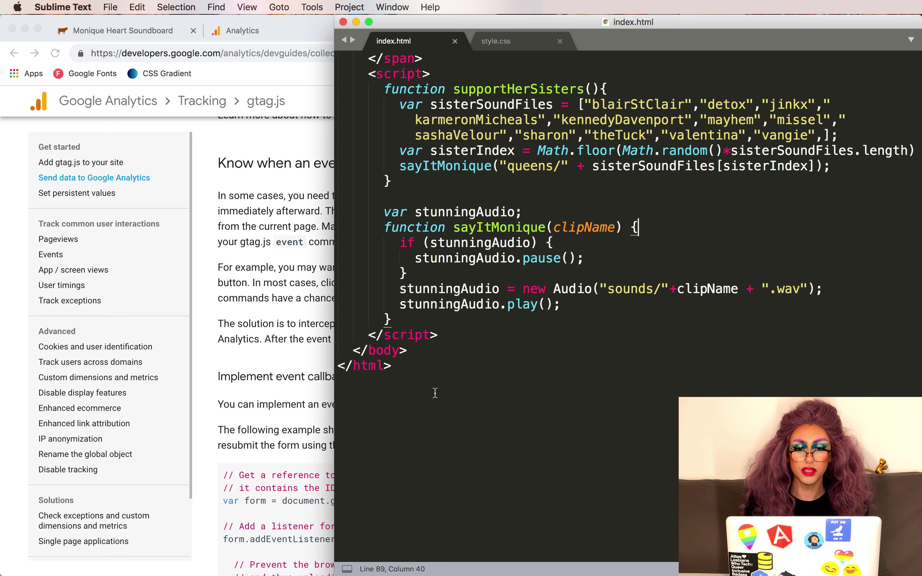
- Paste a gtag 'event' 'play' call into sayItMonique, convert it to double quotes, and select url
type("gtag('event', \"play\", {   'event_label': url });")
left_click(404, 228)
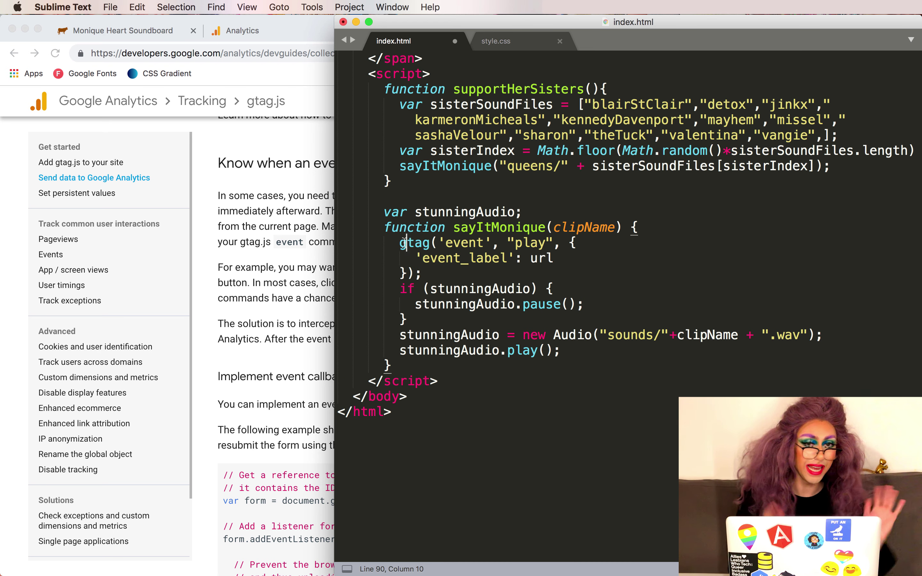
double_click(405, 243)
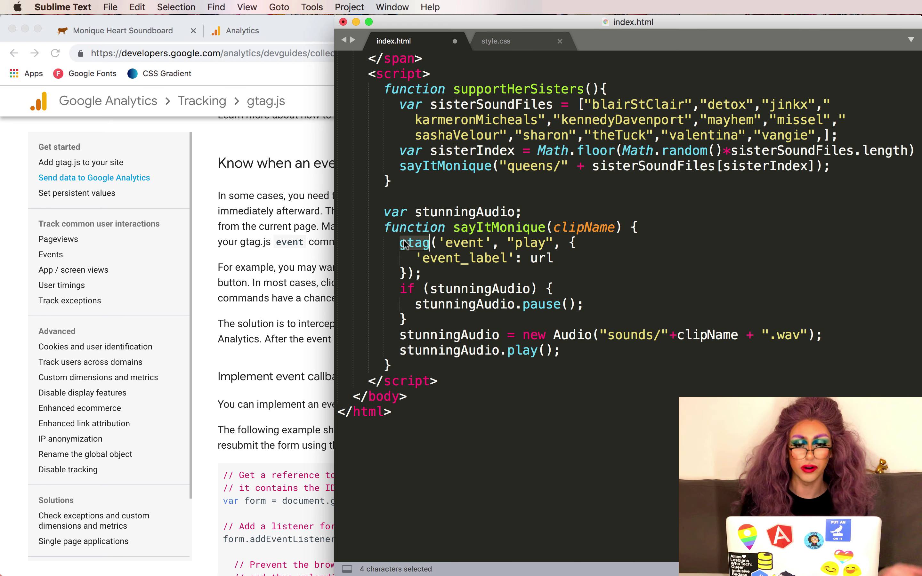
left_click(431, 244)
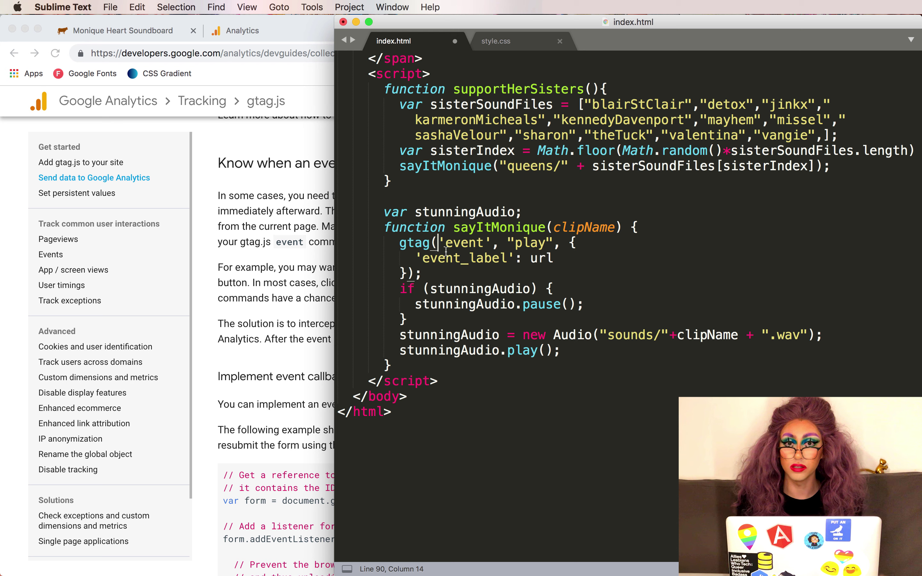
key("ctrl+alt+f")
left_click(499, 244)
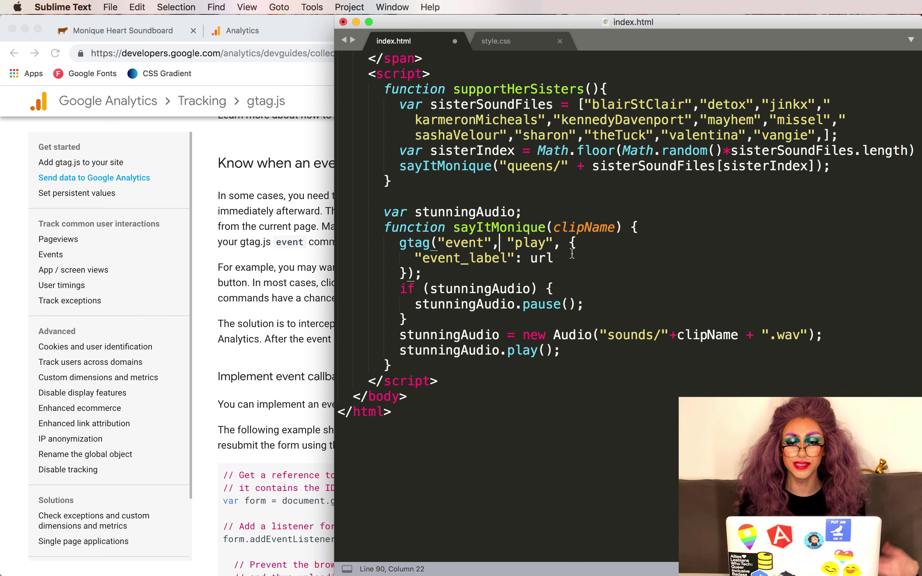
left_click_drag(569, 243, 437, 277)
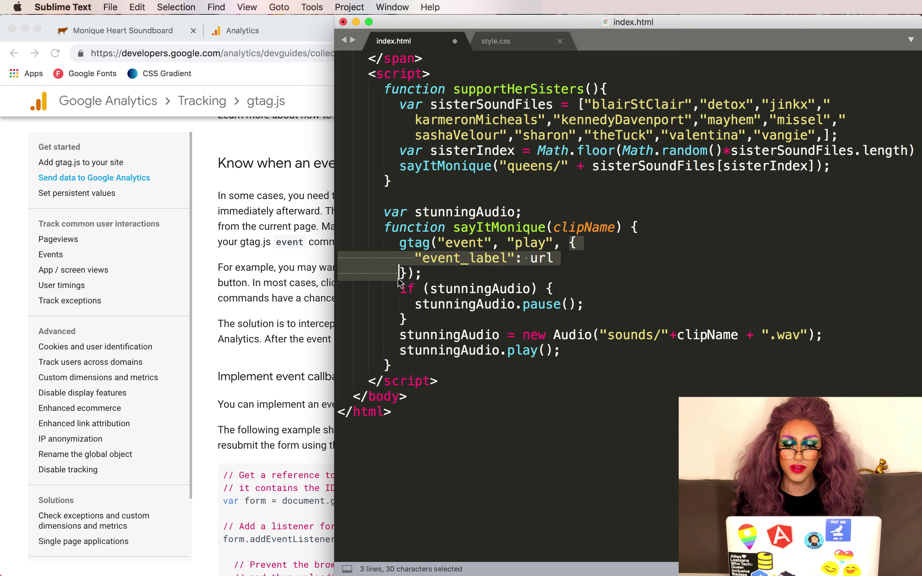
left_click(574, 243)
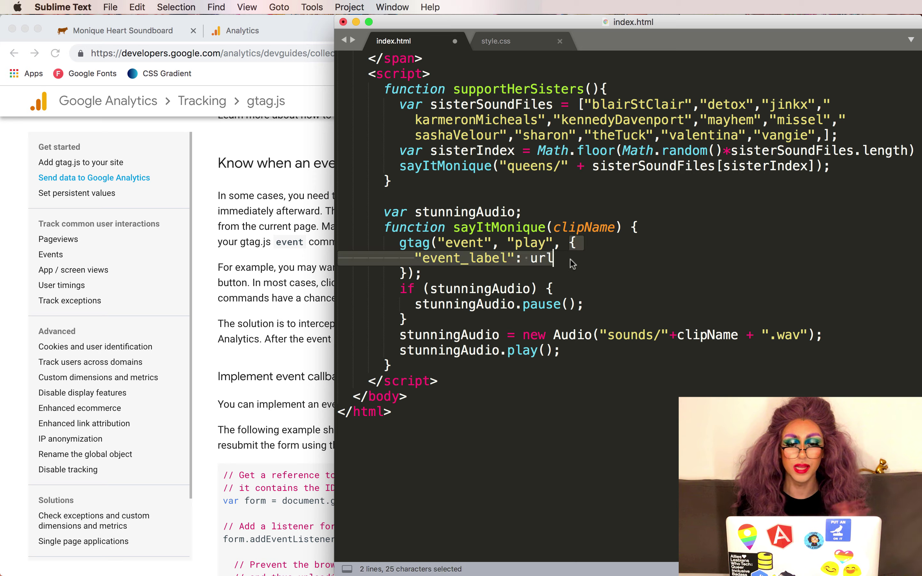
double_click(542, 258)
- Replace url with clipName, show Real-Time Events beside the soundboard, and play the Stunning clip
type("clipName")
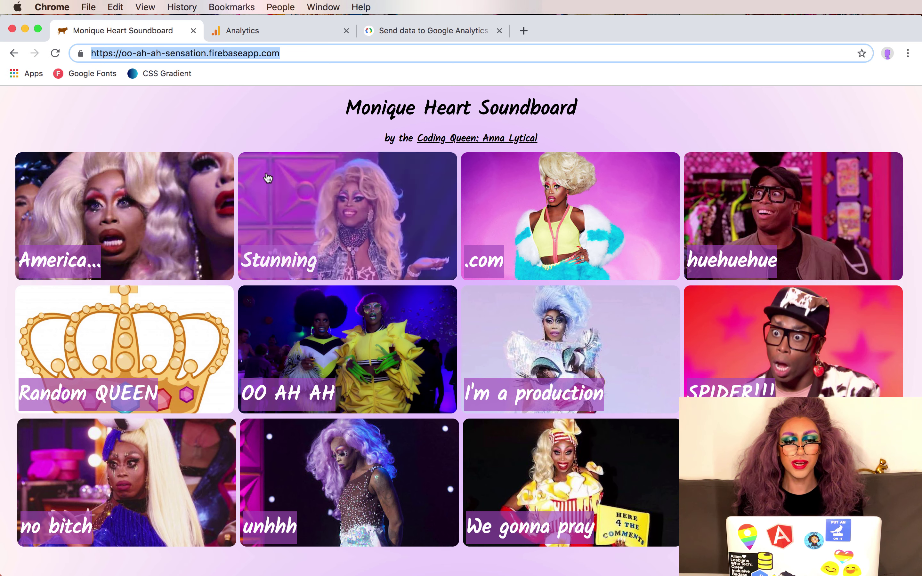
mouse_move(273, 31)
left_mouse_down()
mouse_move(283, 133)
mouse_move(919, 30)
left_mouse_up()
left_click(491, 164)
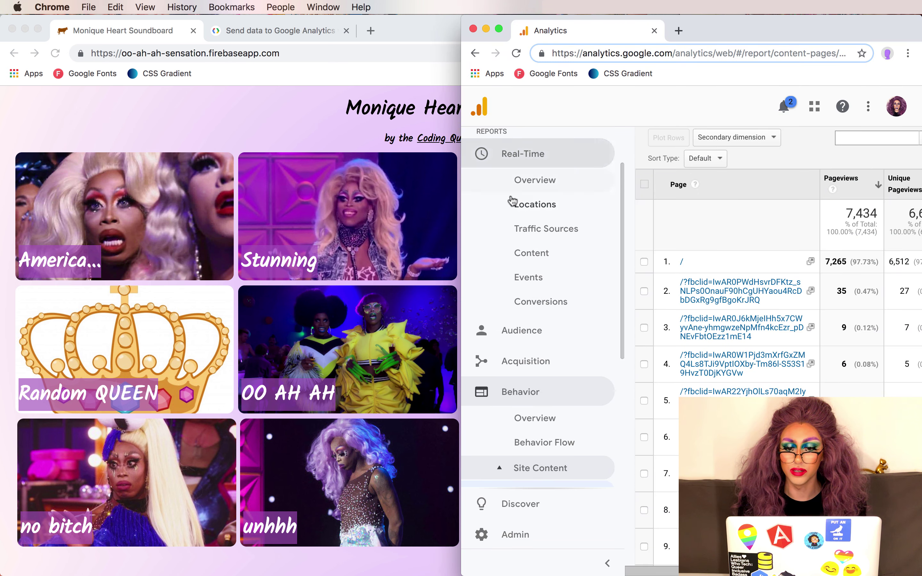
left_click(530, 276)
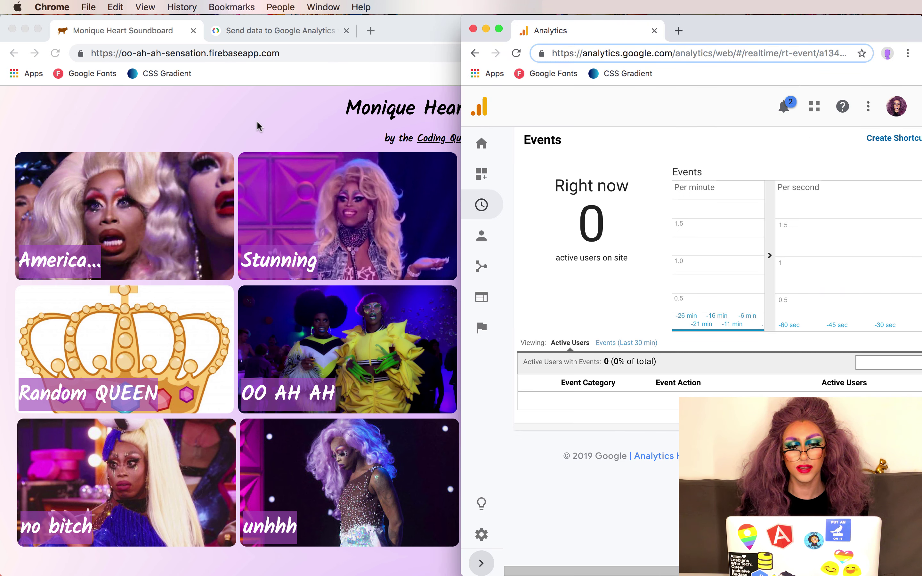
left_click(258, 125)
left_click(327, 210)
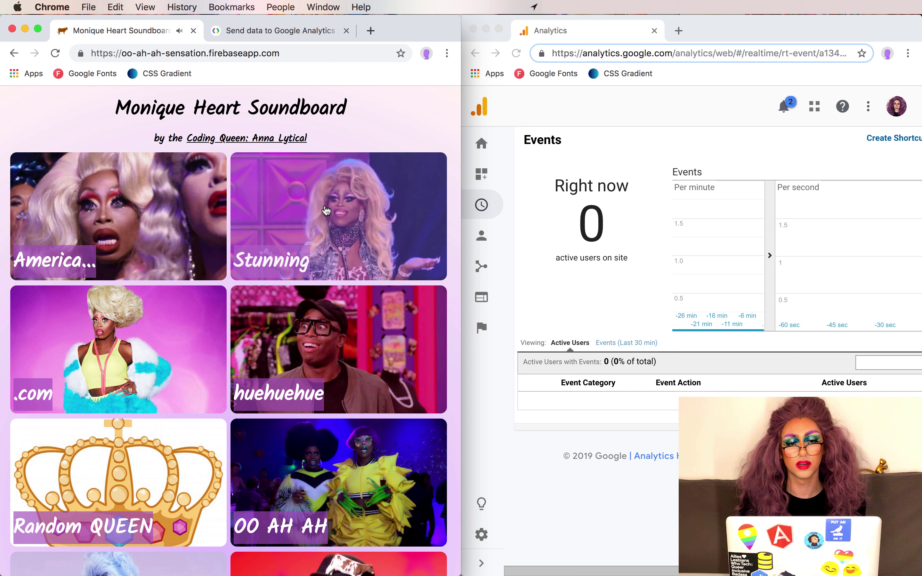
left_click(643, 352)
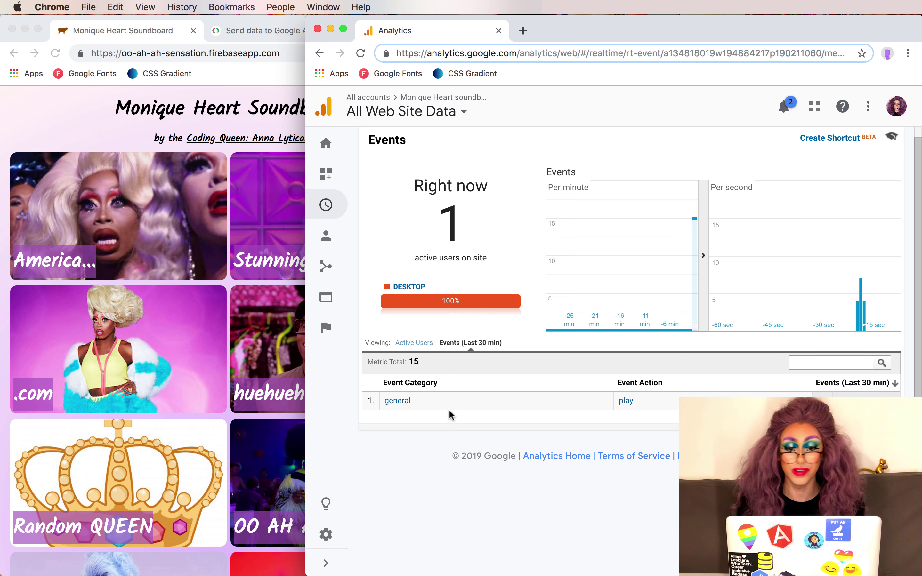
- Filter real-time events to category general, play the SPIDER!!! clip, and highlight the logged clip labels
left_click(397, 400)
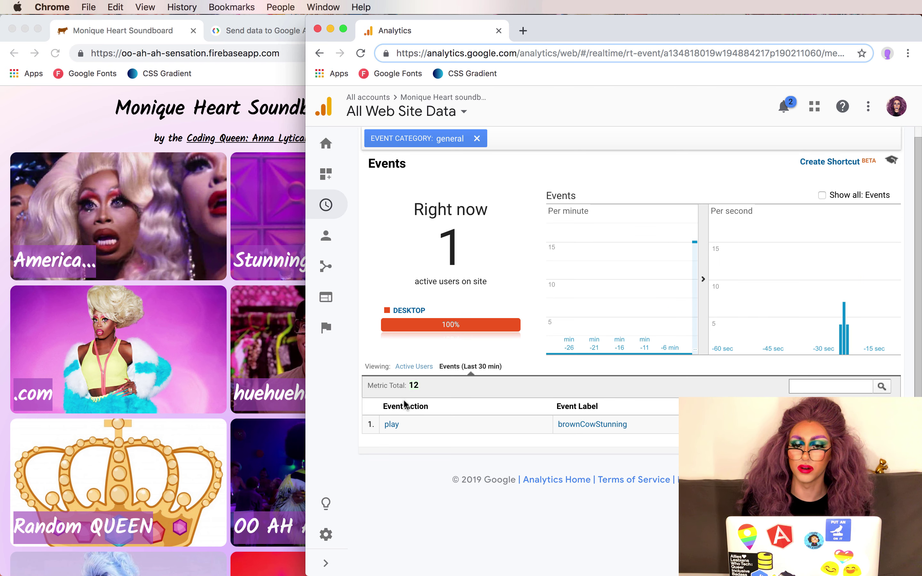
left_click(128, 373)
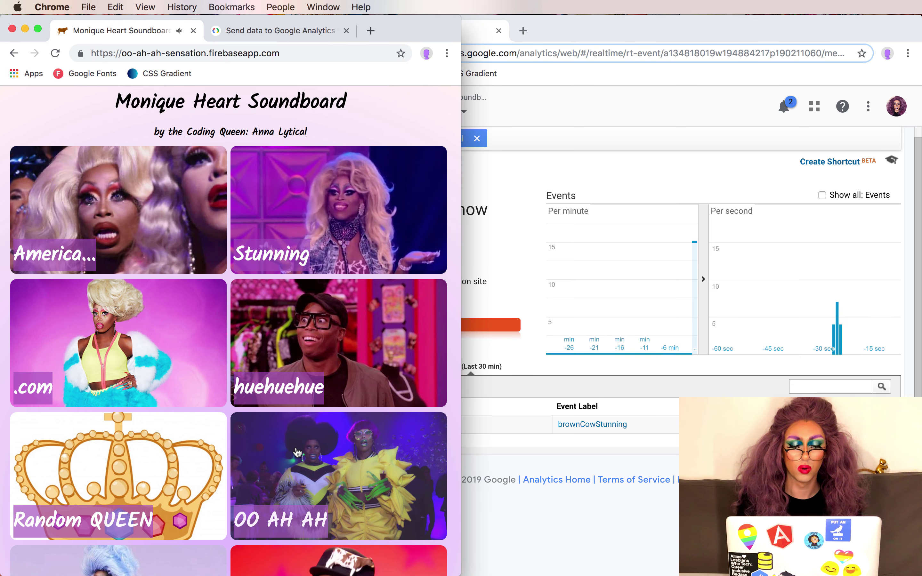
scroll(325, 332, "down", 7)
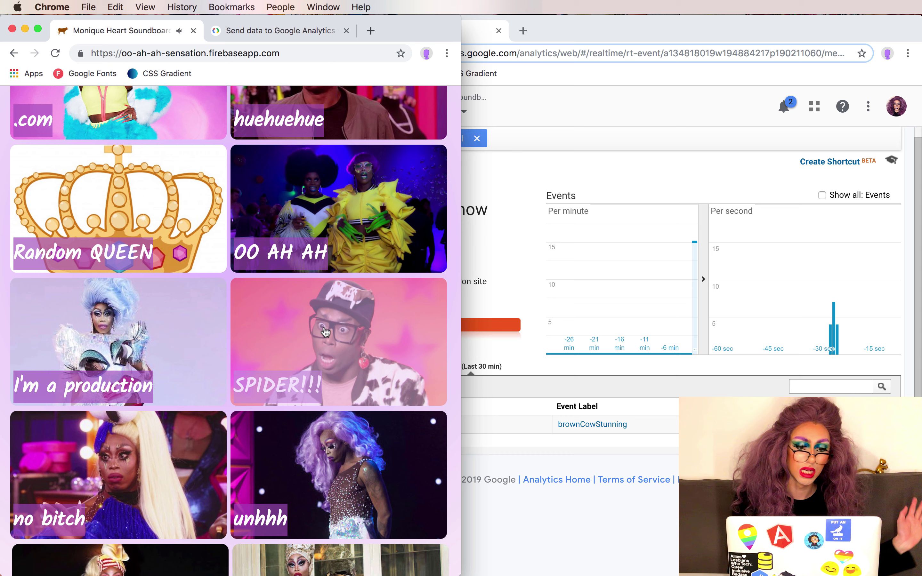
left_click(324, 333)
left_click(506, 442)
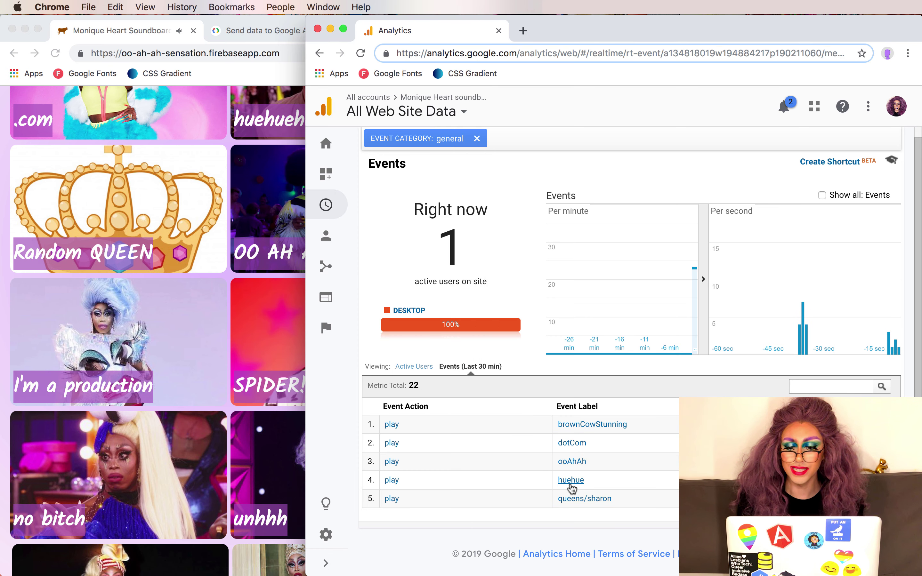
left_click_drag(495, 404, 316, 366)
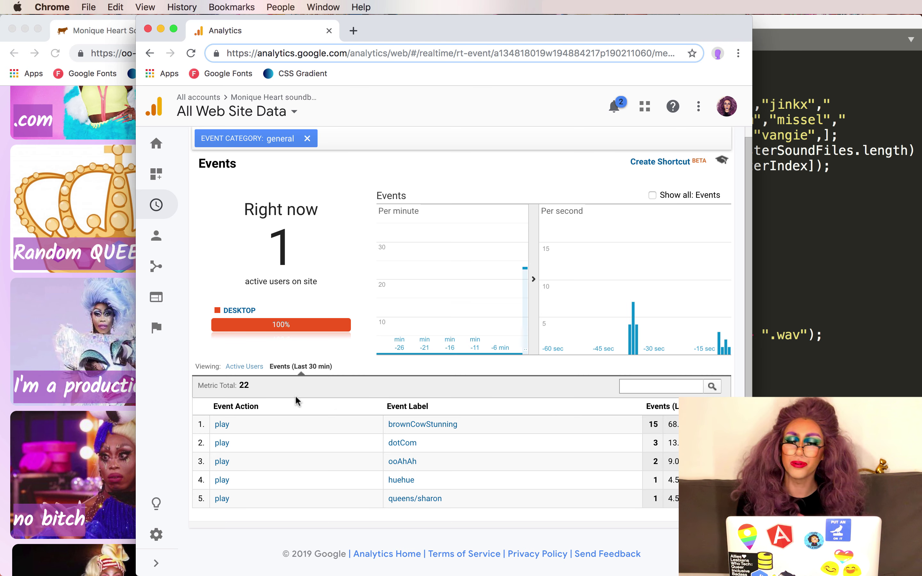
left_click_drag(258, 420, 260, 504)
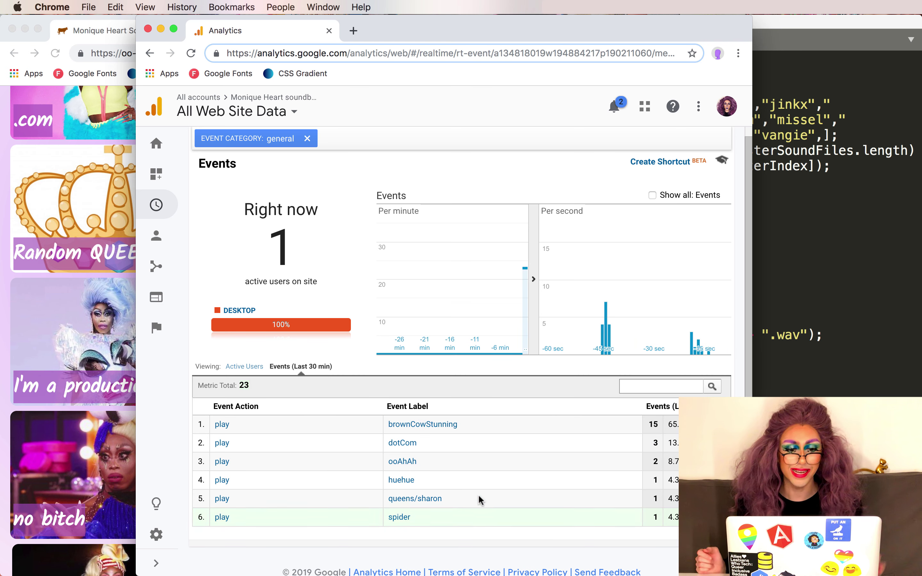
- Clear the highlight over the real-time events table
left_click(520, 416)
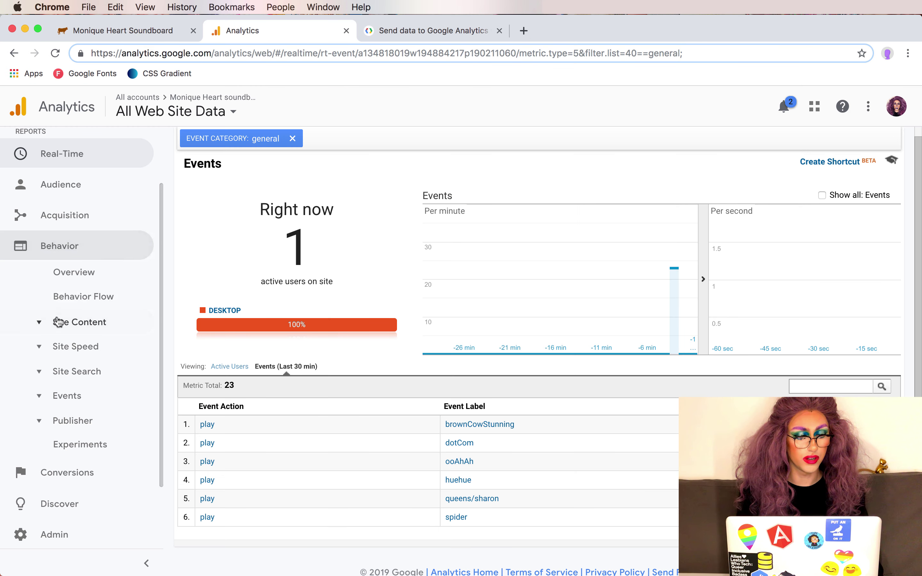
- In Behavior > Events Overview, break events down by Event Action and open the 139 'click' events report
left_click(44, 398)
scroll(41, 397, "down", 3)
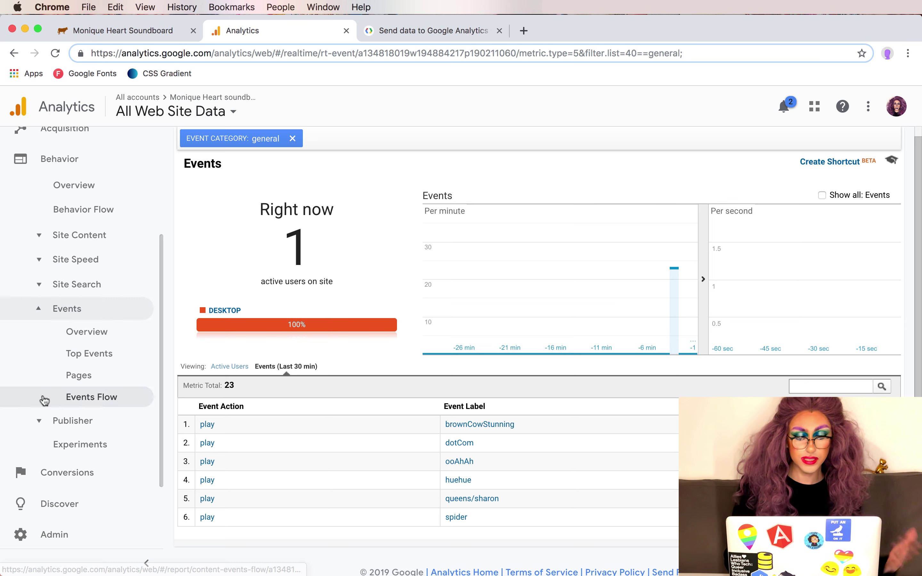
left_click(95, 336)
left_click(202, 479)
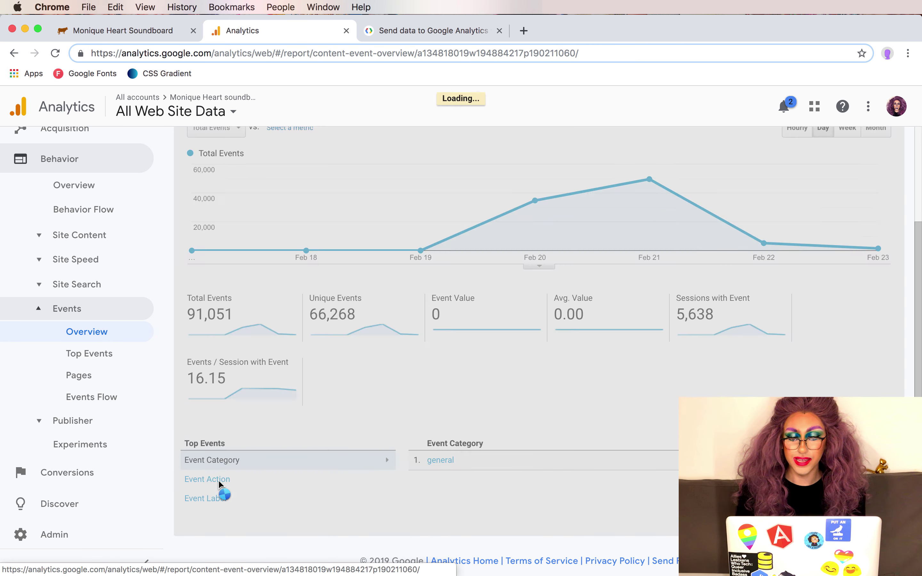
left_click_drag(921, 309, 718, 306)
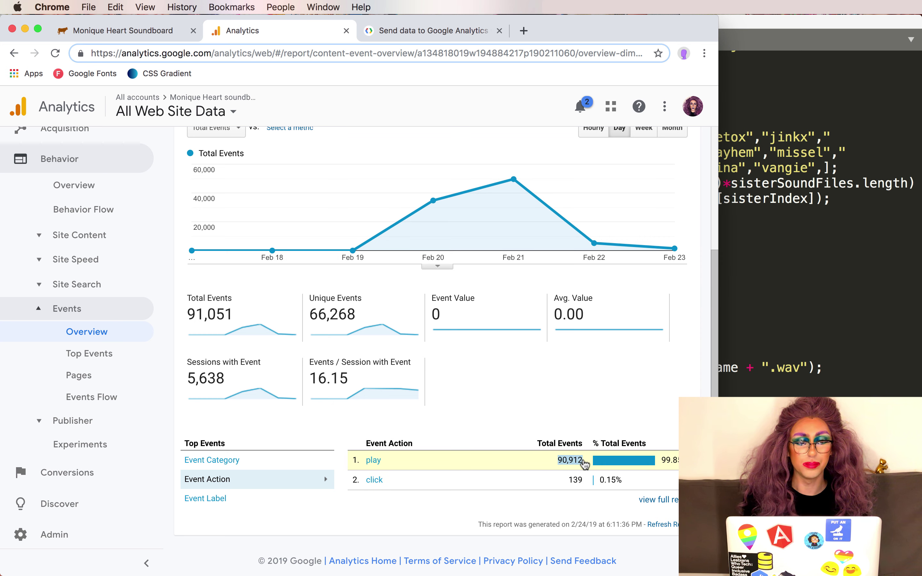
left_click_drag(584, 458, 580, 412)
left_click(581, 413)
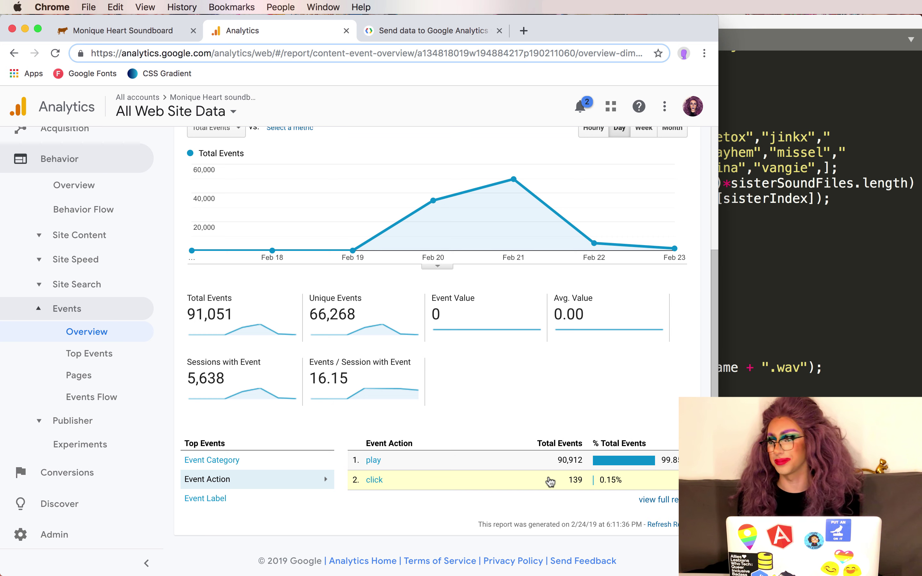
left_click(587, 482)
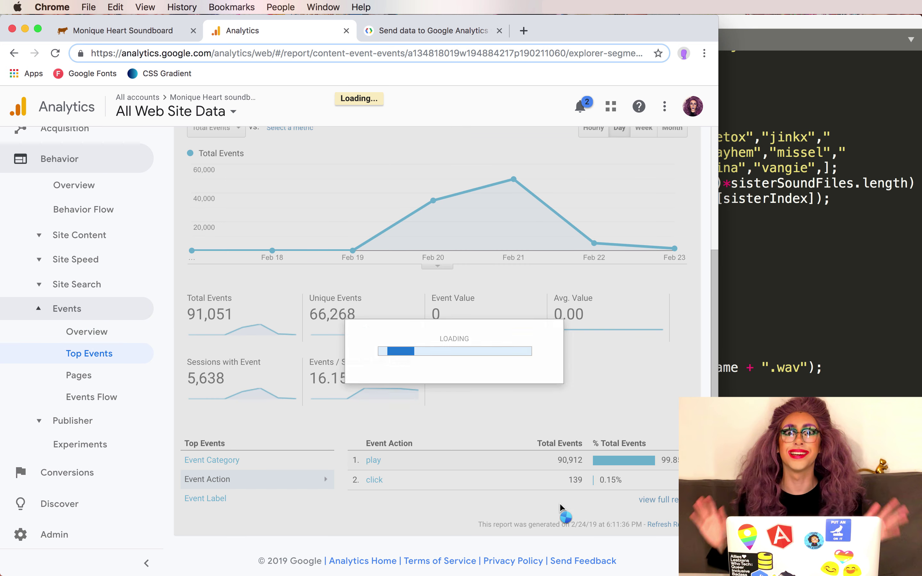
- Open and read the Google Analytics help article on tracking outbound links
scroll(560, 505, "down", 2)
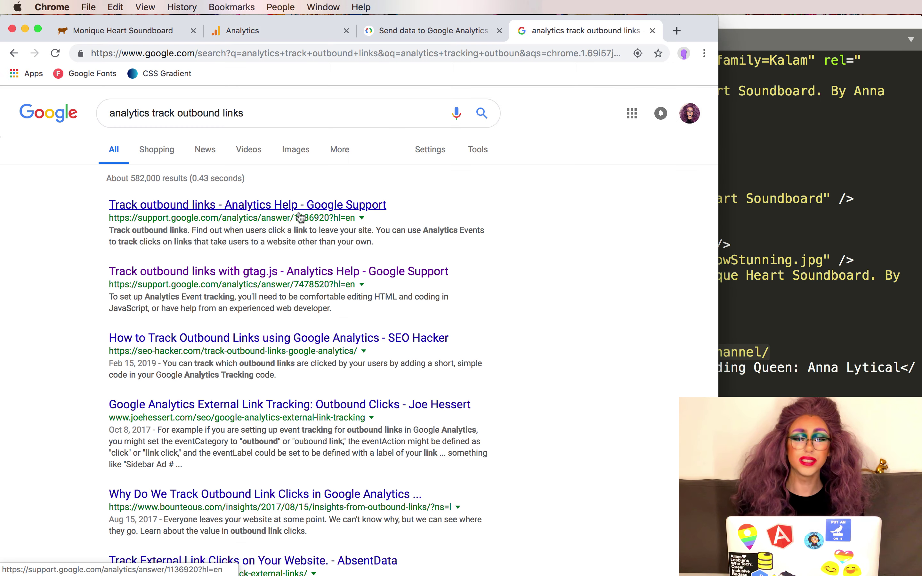
left_click(299, 206)
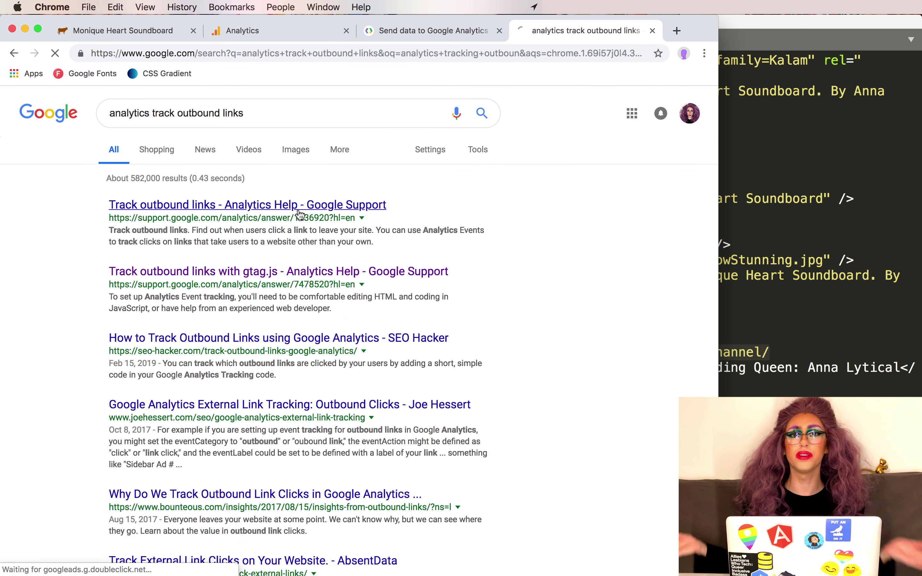
scroll(228, 436, "down", 15)
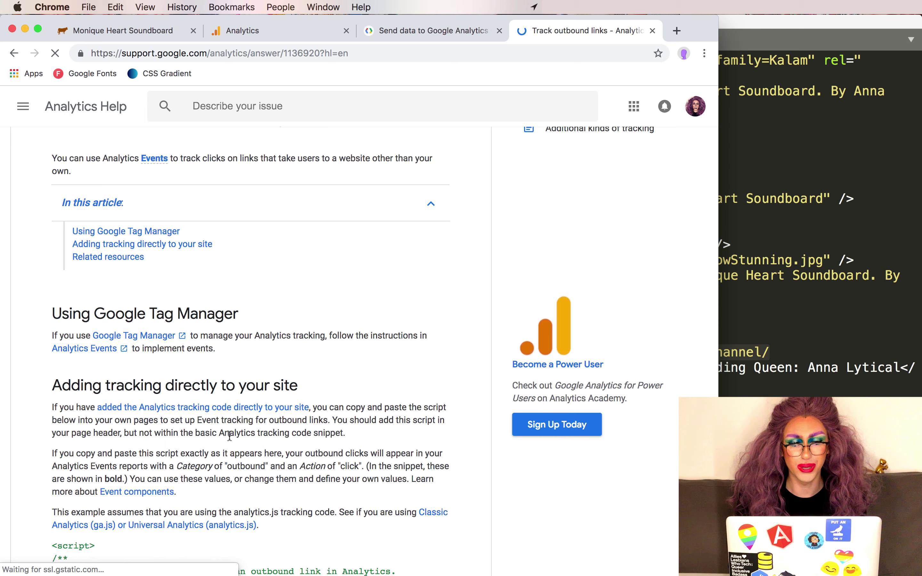
scroll(228, 434, "down", 3)
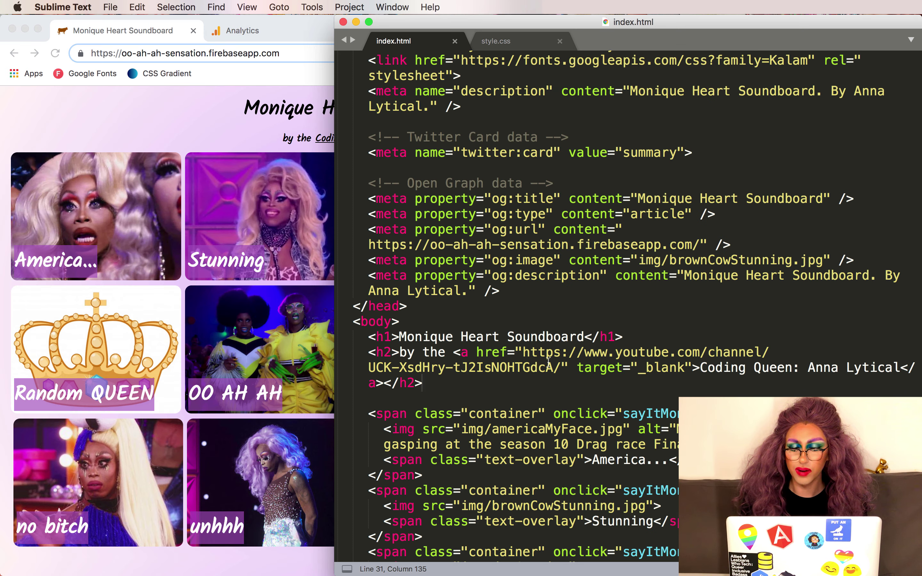
- Add onclick="viewingMyChannel" to the YouTube channel link tag
left_click(468, 352)
type("on")
key("Return")
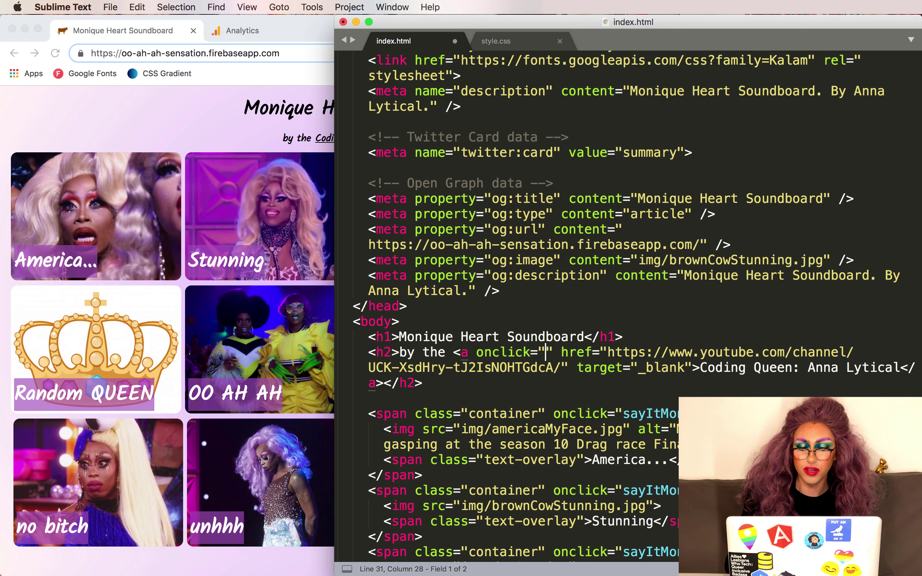
type("viewingMyChan")
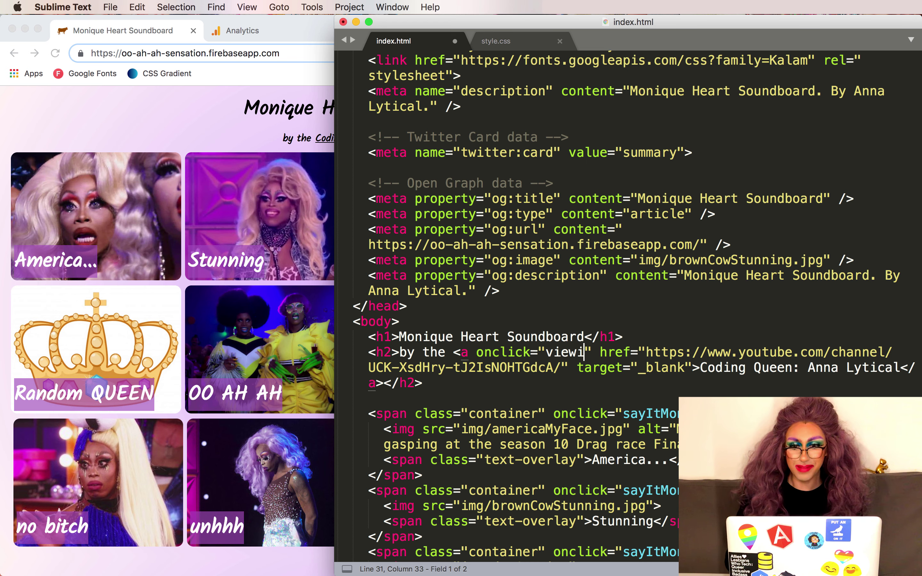
type("nel")
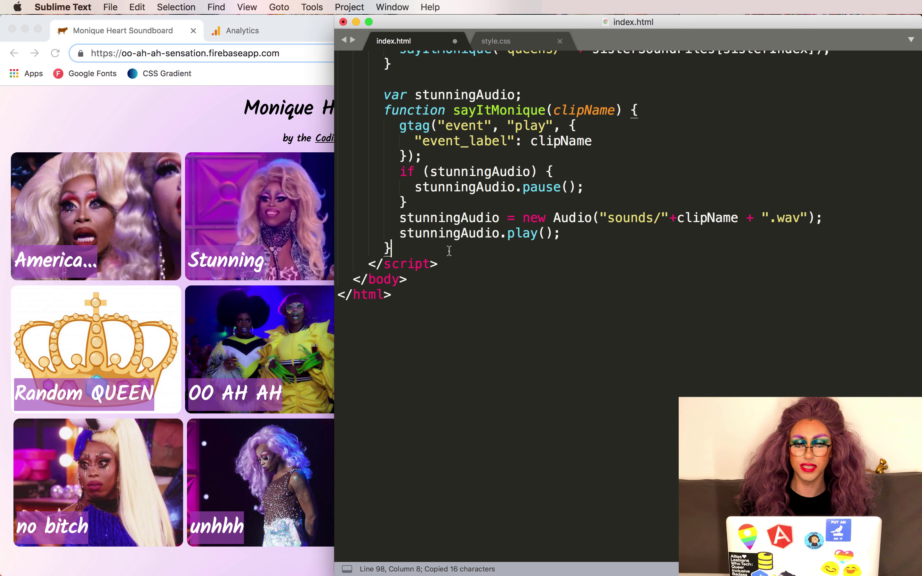
- Define a viewingMyChannel function sending gtag('event','click') labelled 'Youtube Channel Link'
key("Return")
key("Return")
type("function")
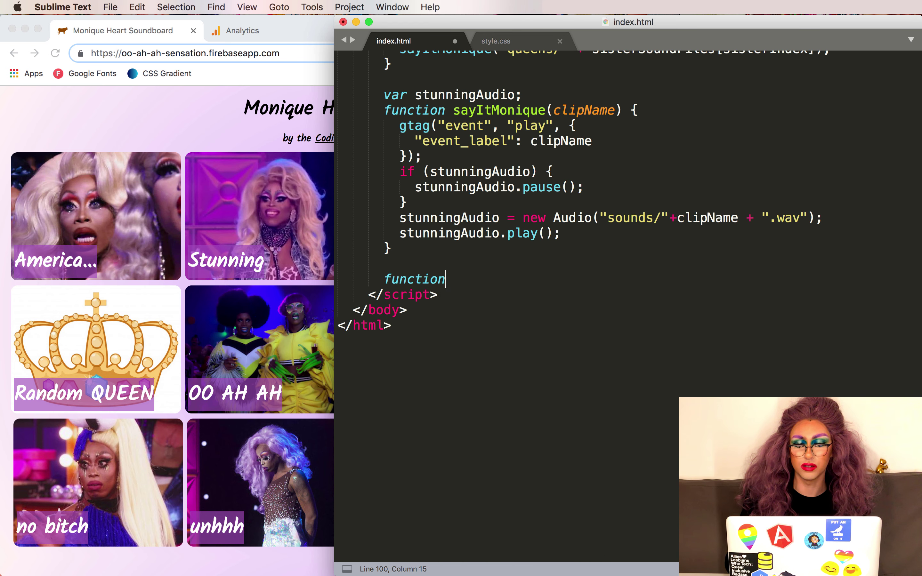
type("{")
key("Return")
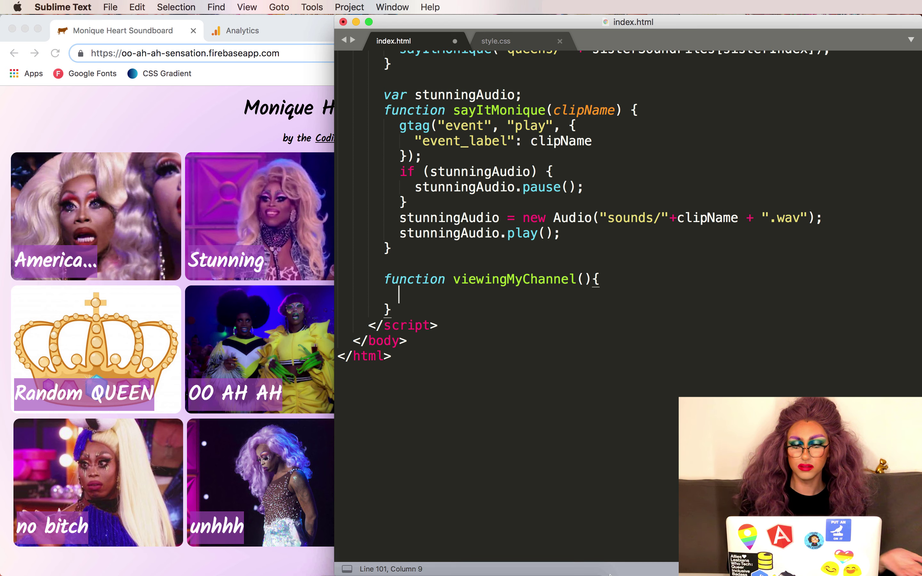
type("gtag('event', \"click\", {   \"event_label\": 'Youtube Channel Link' });")
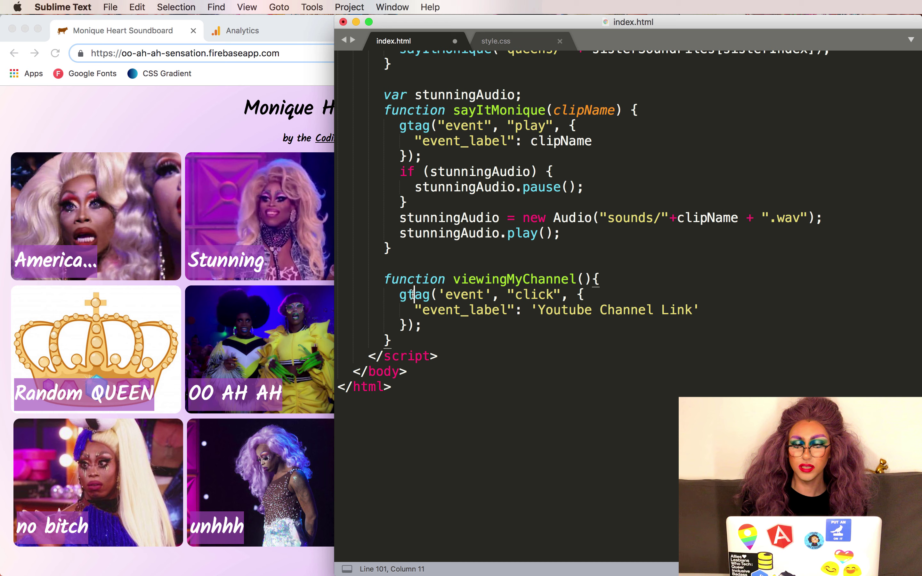
left_click_drag(422, 309, 702, 317)
left_click(692, 319)
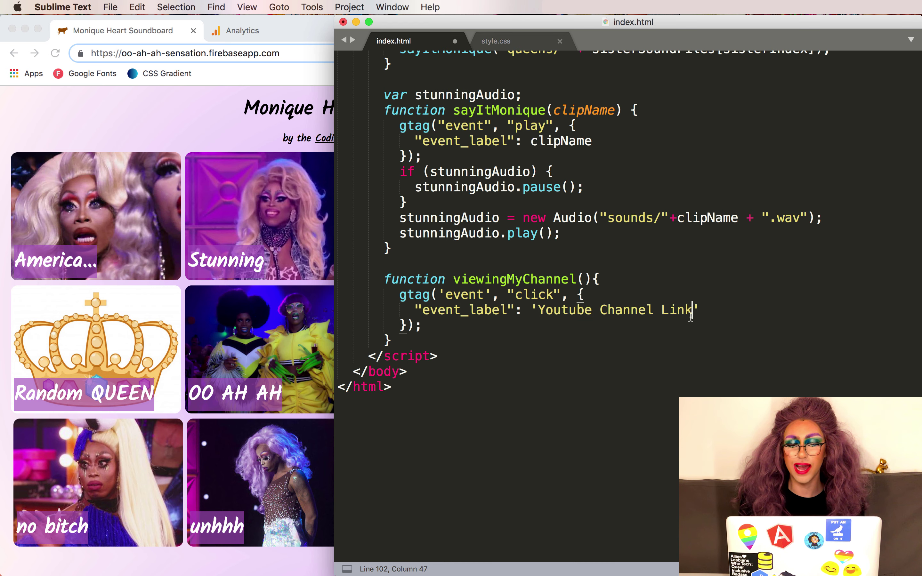
- Move Analytics into its own window and follow the soundboard's YouTube channel link
left_click(175, 133)
key("ctrl+Tab")
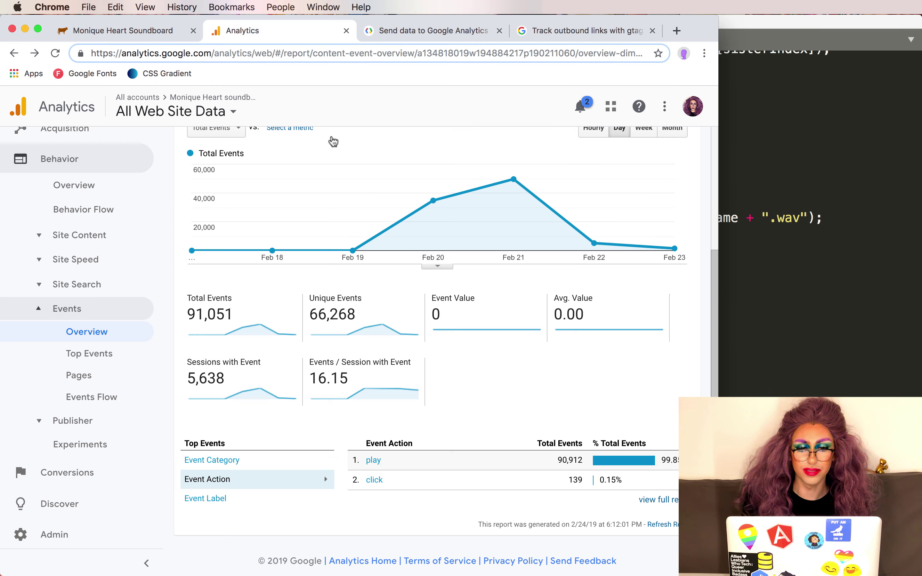
left_click_drag(286, 39, 309, 97)
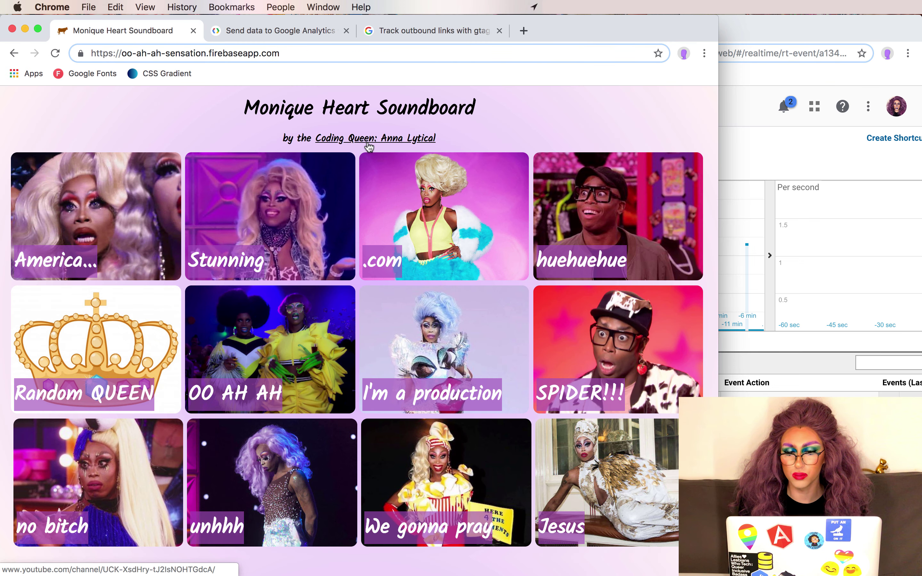
left_click(367, 145)
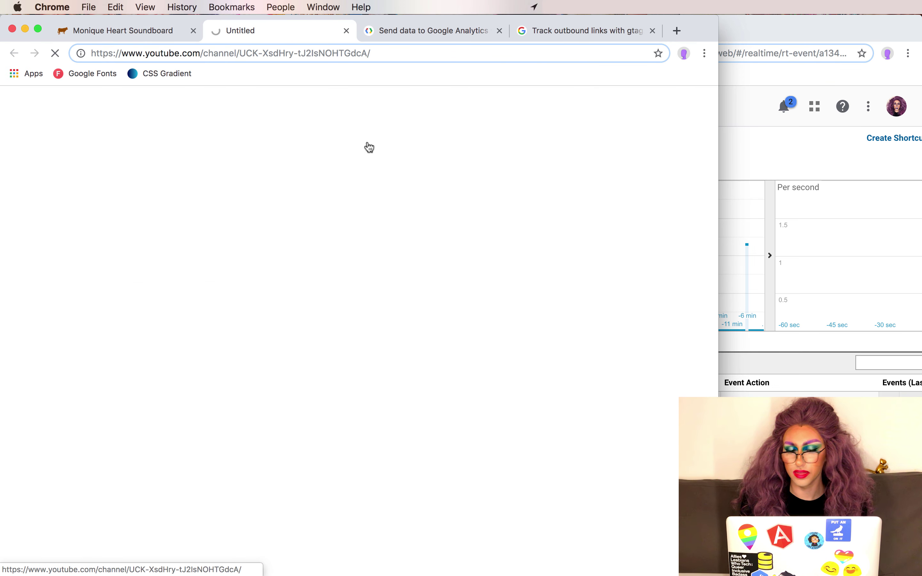
left_click(757, 372)
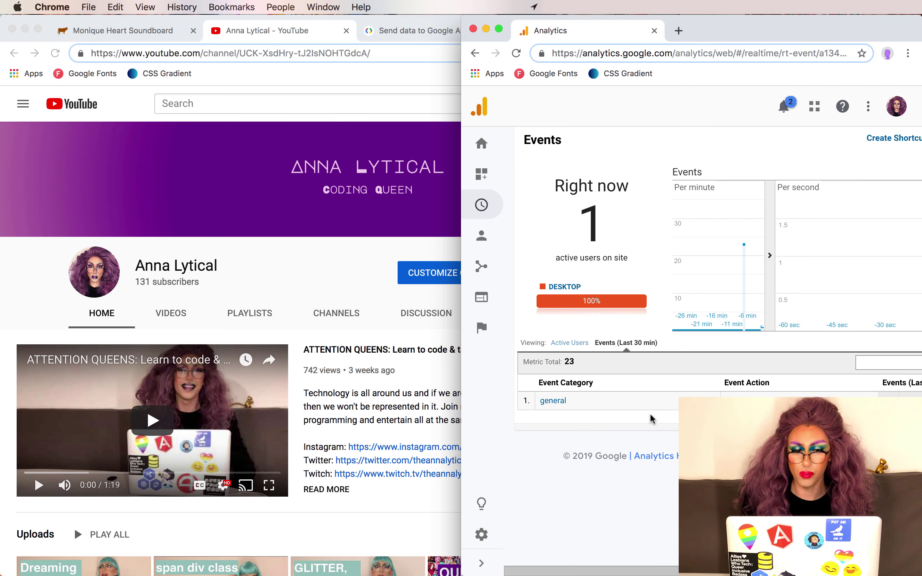